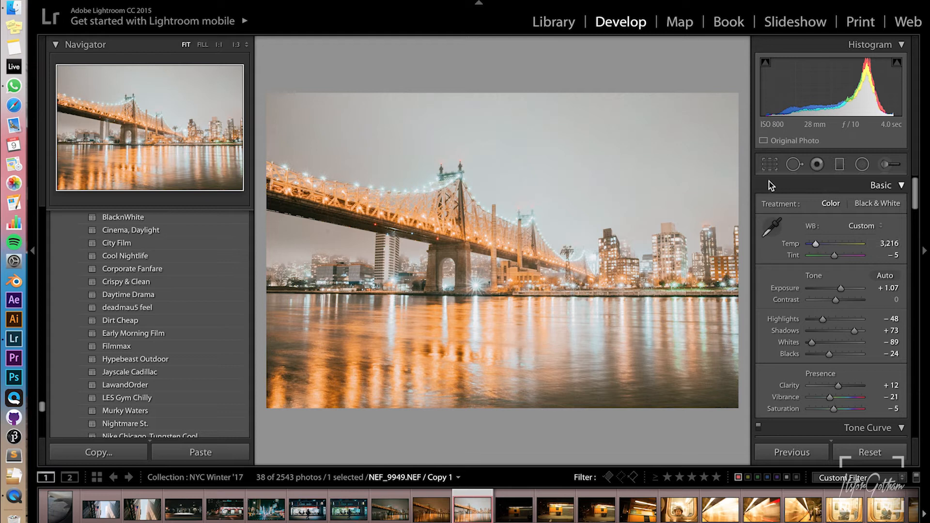
Set the exposure of the bridge photo to +0.52
click(888, 288)
text(0.56)
key(Return)
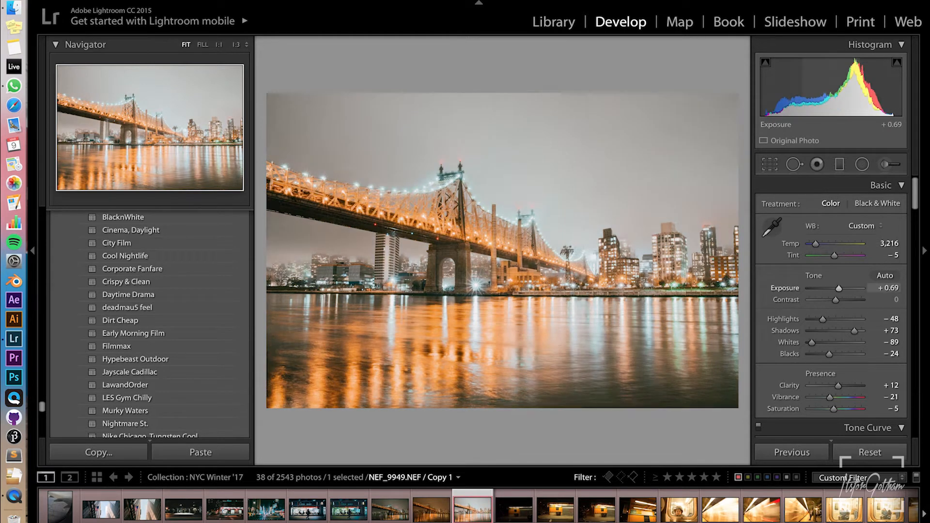
key(Down)
key(Down)
key(Down)
key(Down)
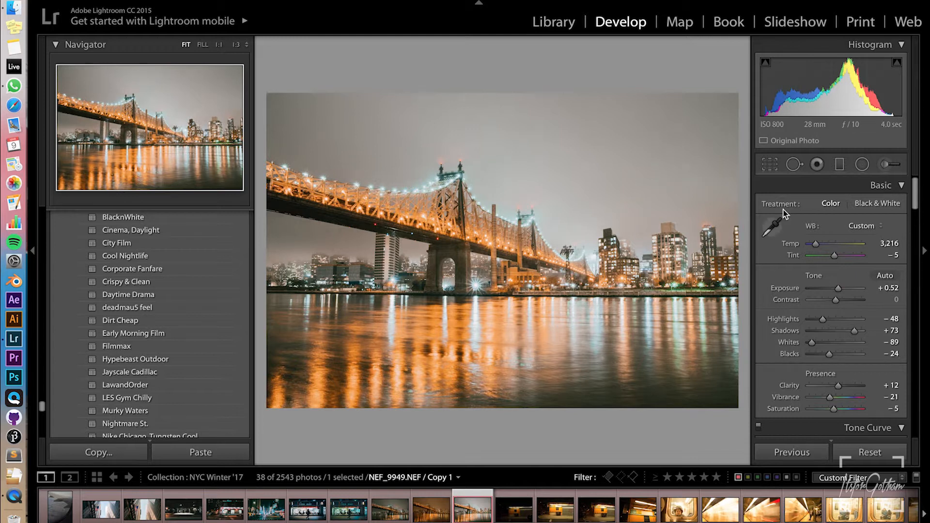
Crop the bridge photo to a 16 x 9 aspect and reposition the image slightly within the frame
click(770, 164)
click(859, 208)
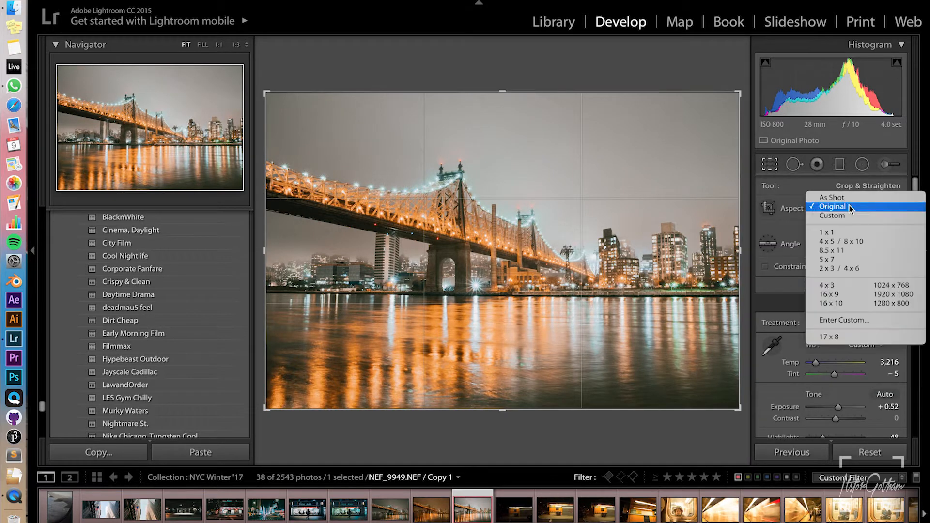
click(827, 296)
drag(517, 245, 518, 250)
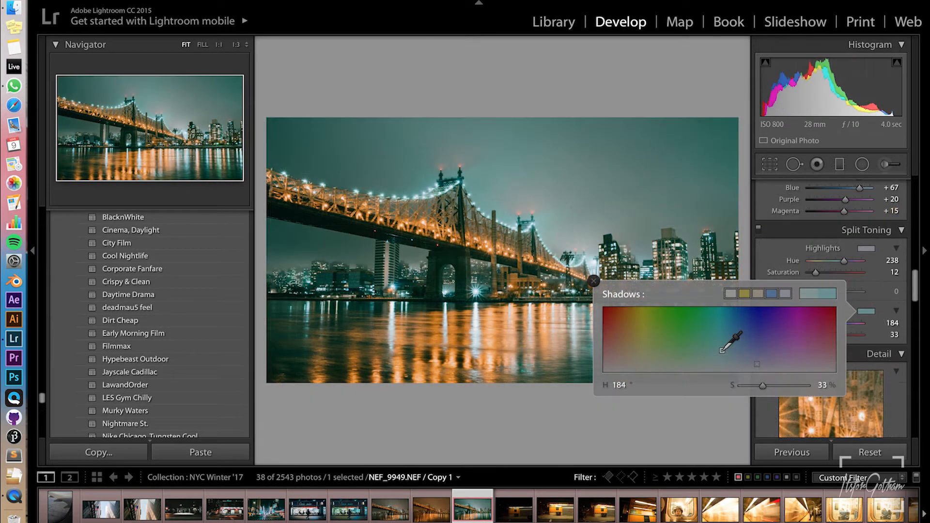
Pick a teal split-toning colour for the shadows, and set exposure to +0.45 and highlights to −97
mouse_move(722, 351)
mouse_down()
mouse_move(732, 357)
mouse_move(744, 347)
mouse_move(720, 353)
mouse_up()
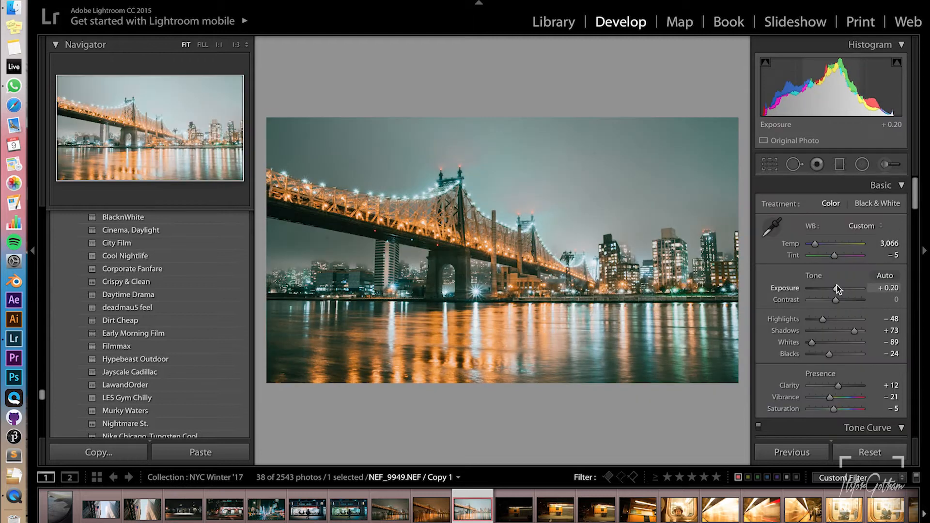
drag(836, 285, 838, 286)
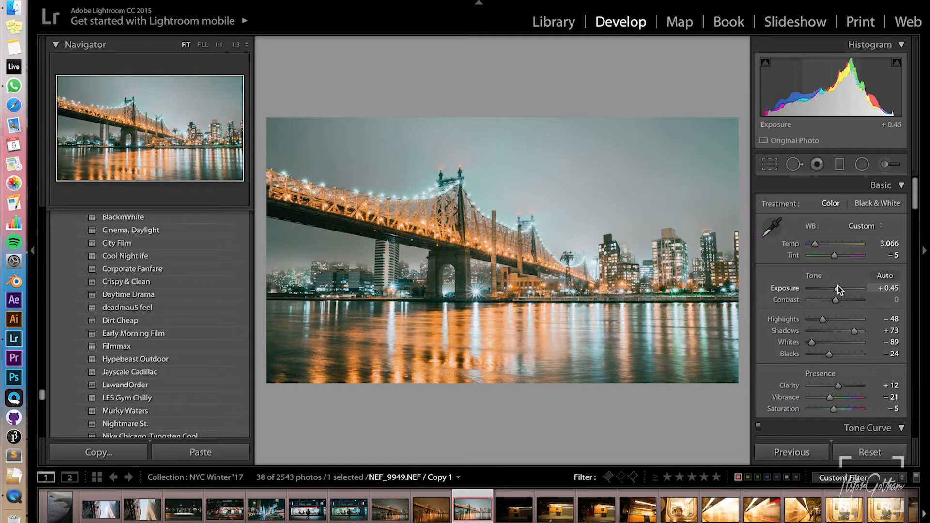
drag(823, 319, 810, 321)
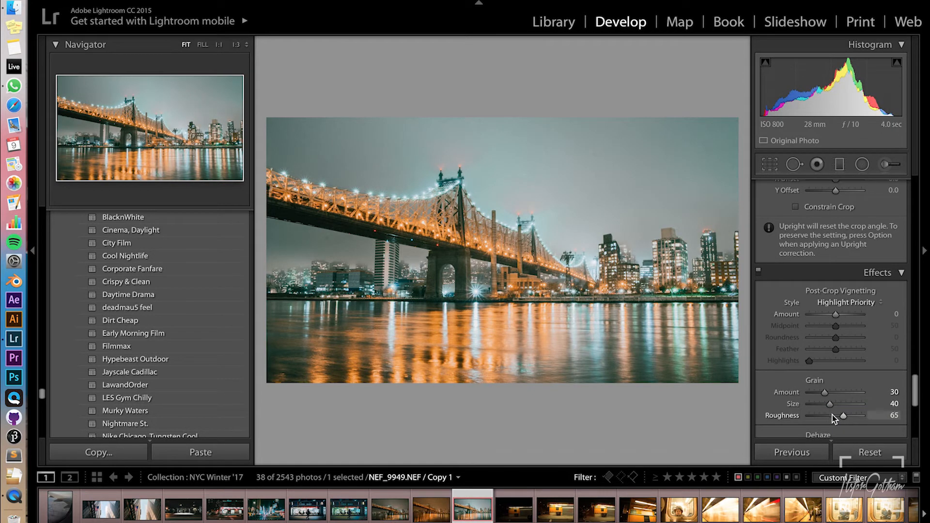
Reset the bridge photo's grain amount, choose a new grain amount and roughness, and reopen the crop tool
double_click(825, 392)
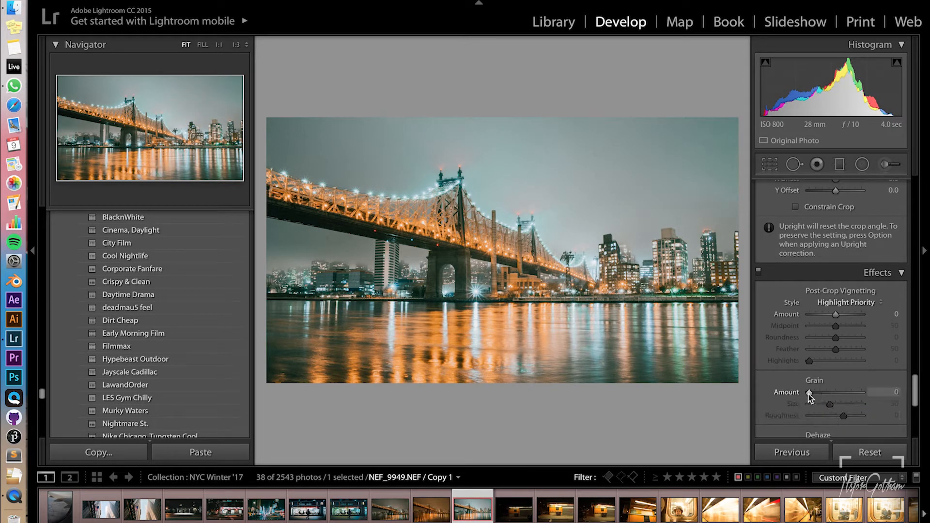
click(818, 392)
click(830, 415)
drag(833, 417, 828, 392)
scroll(851, 334, up, 15)
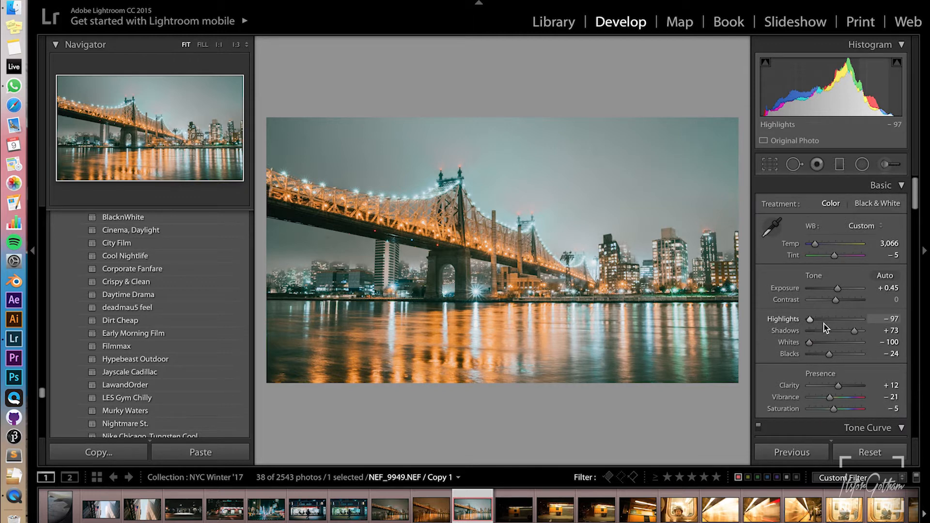
click(770, 164)
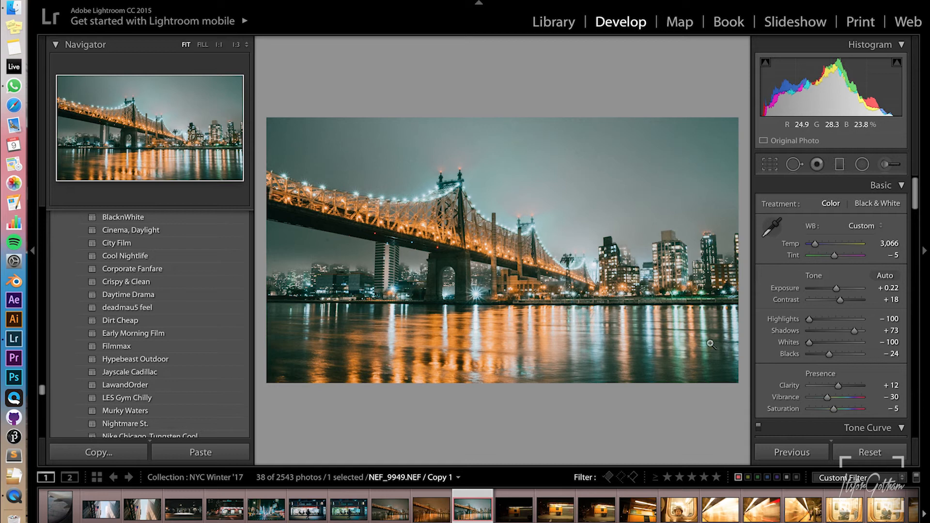
Look through the night garage shots, open the one with the parked car, and inspect the car at 1:1
click(555, 509)
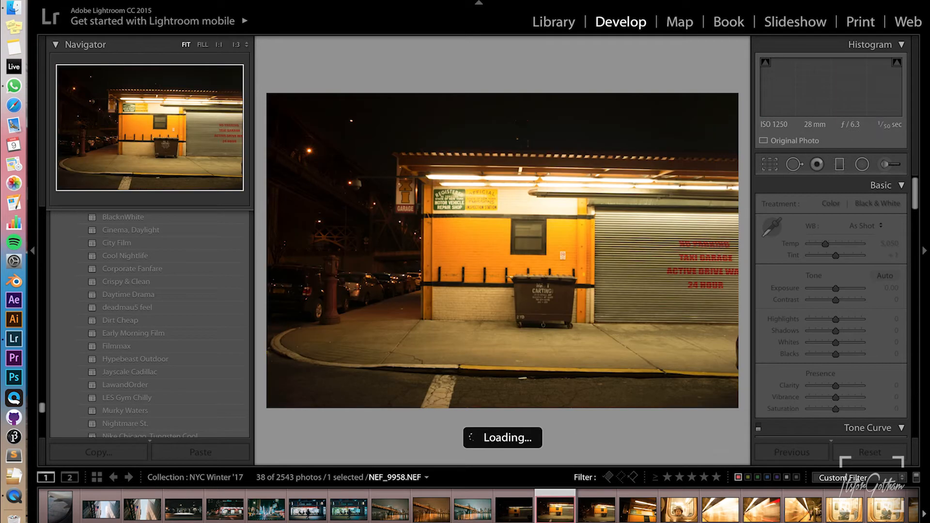
click(596, 509)
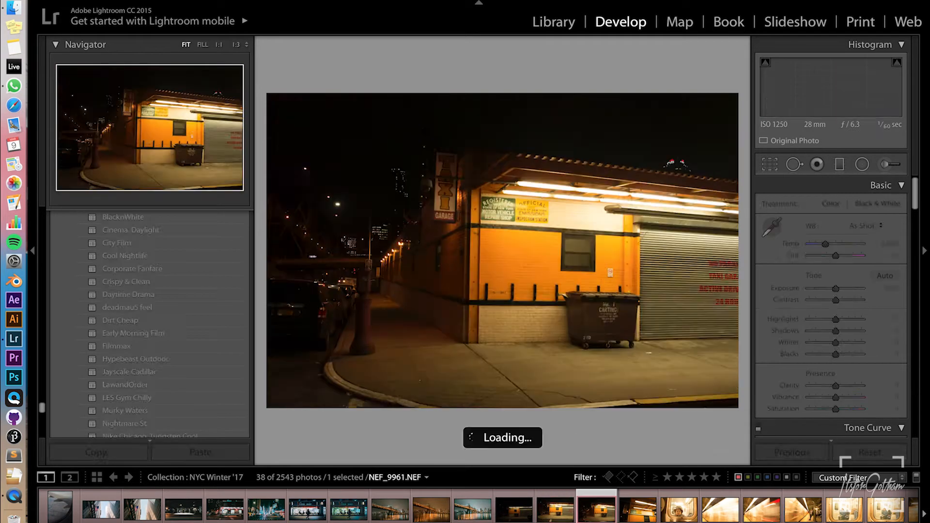
click(514, 509)
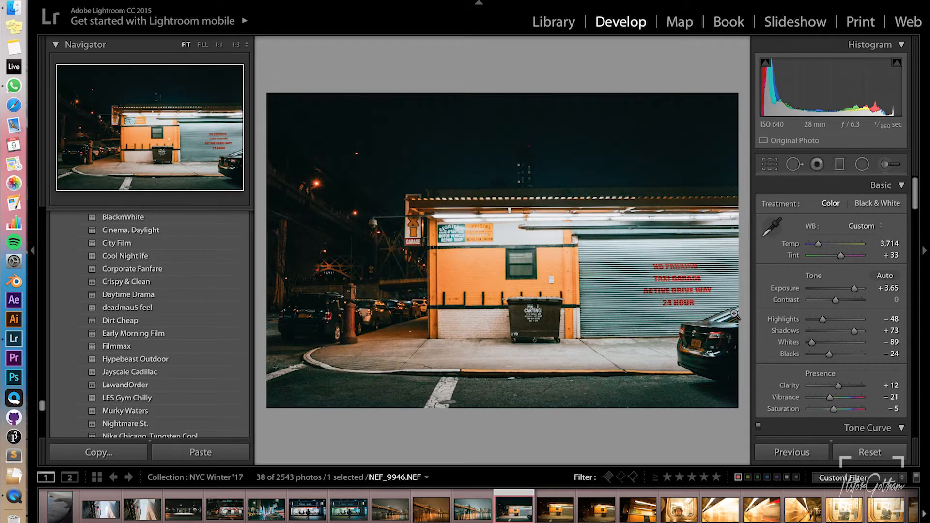
click(727, 342)
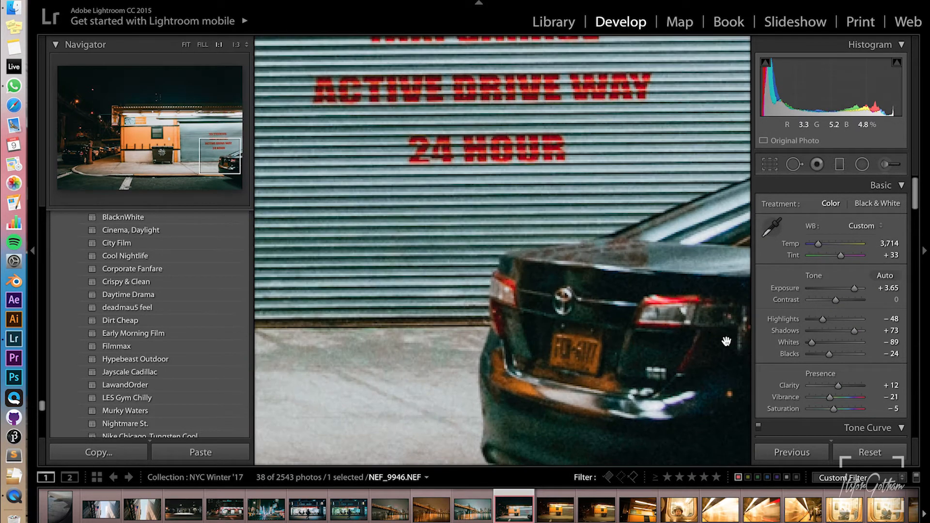
click(442, 270)
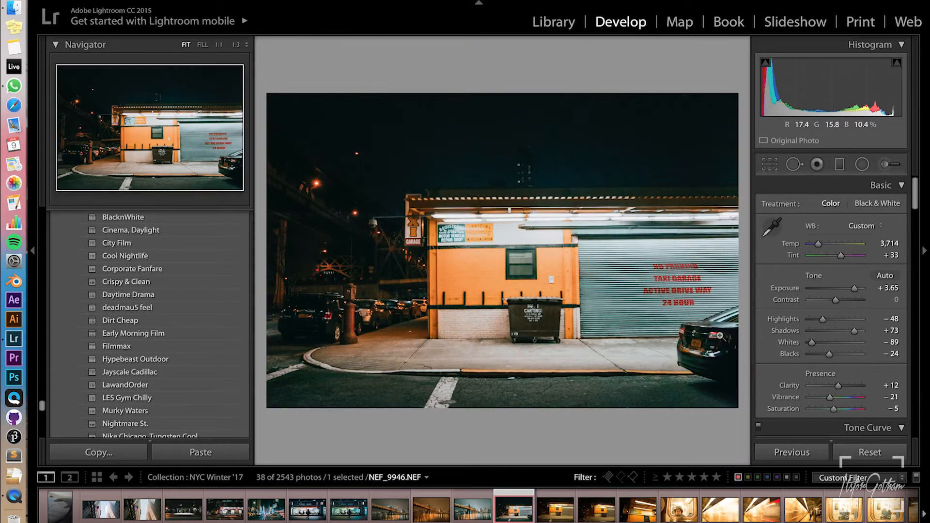
Crop the garage photo to 16 x 9 with a 0.34 angle and lower its highlights to −68
click(770, 165)
click(866, 208)
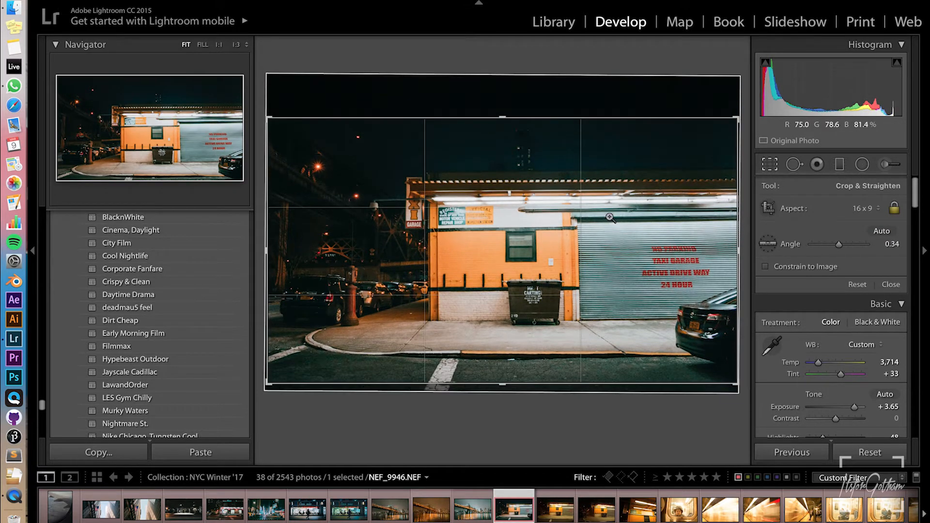
key(Return)
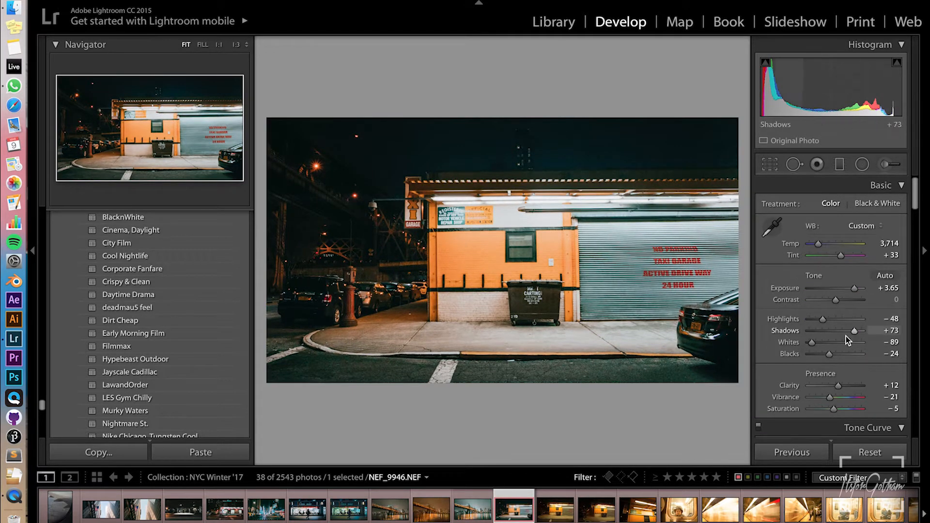
drag(823, 319, 808, 320)
click(823, 320)
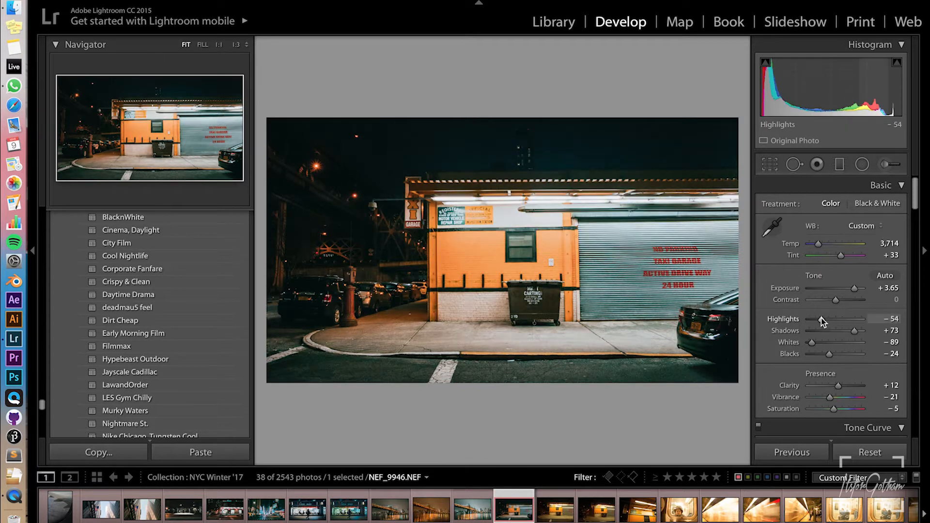
Set the garage photo's grain amount to 34 and roughness to 41, and add a post-crop vignette of −13
scroll(819, 318, down, 10)
click(827, 335)
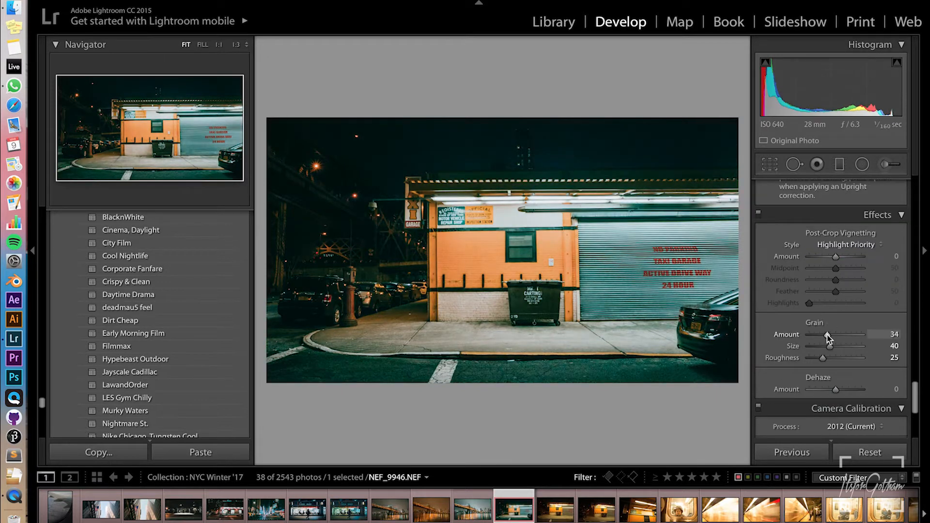
click(830, 358)
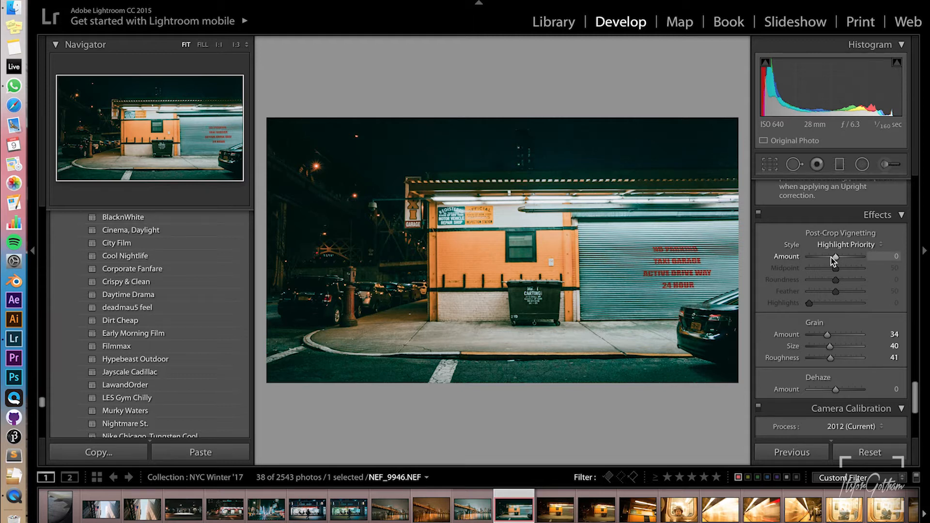
drag(831, 257, 827, 257)
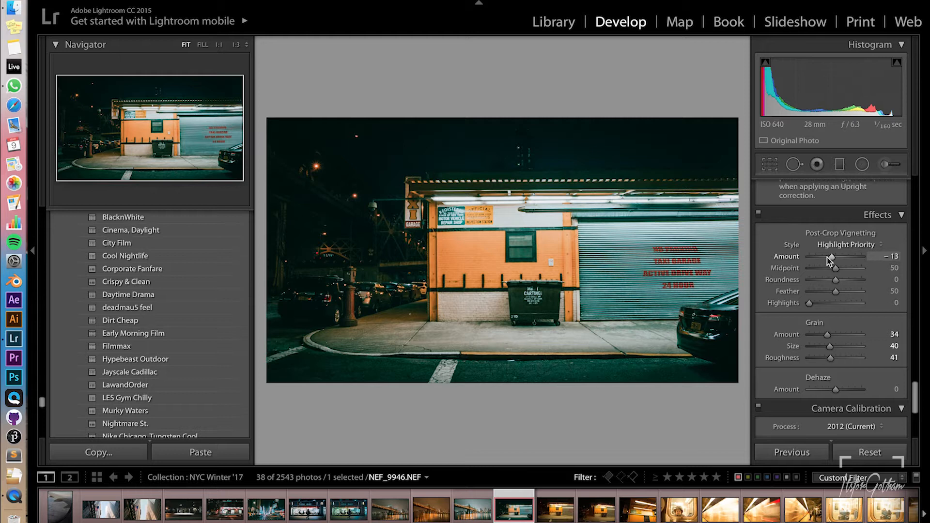
Set the garage photo's white balance tint to +53
scroll(853, 264, up, 15)
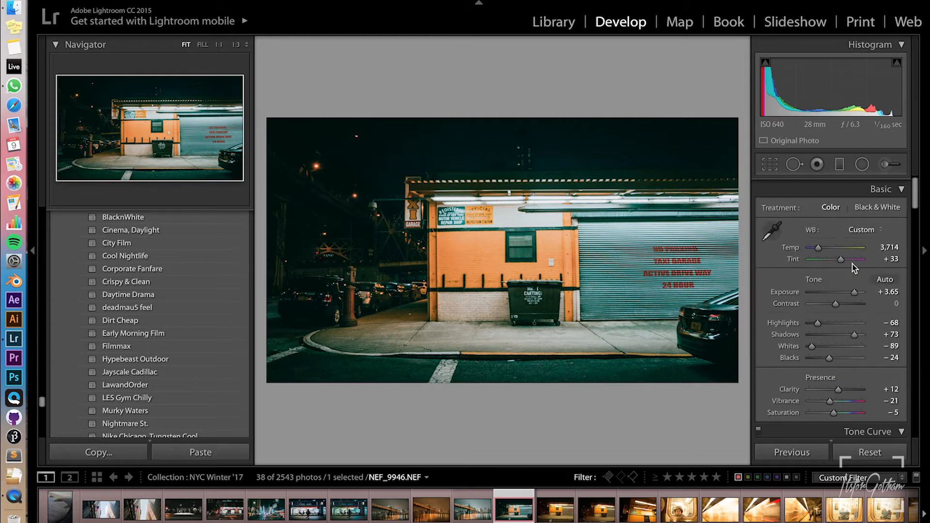
drag(853, 264, 857, 263)
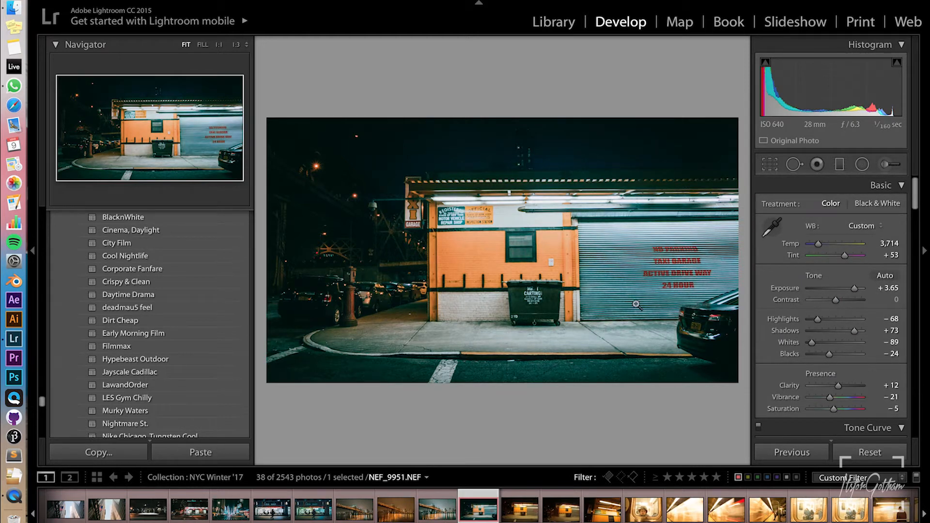
Preview the unedited garage shots NEF_9958.NEF and NEF_9961.NEF, and return to the edited garage photo
click(519, 514)
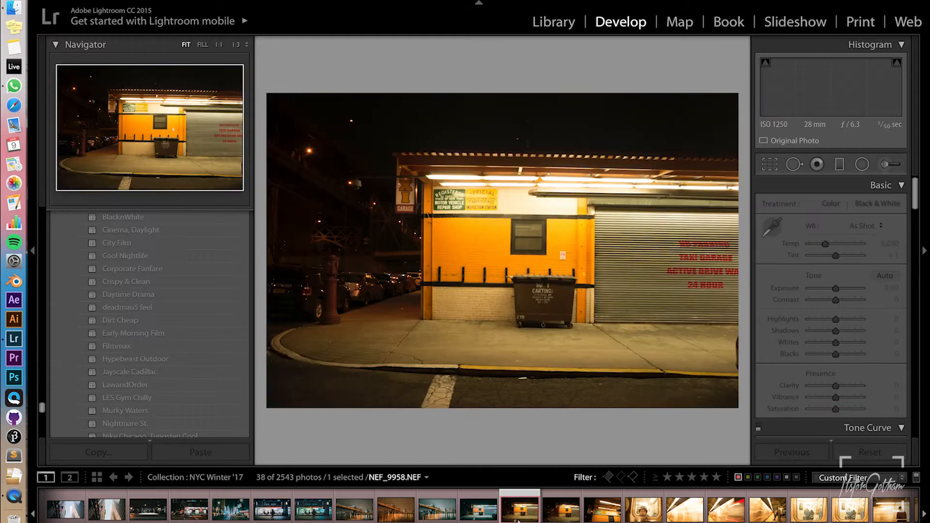
click(567, 519)
click(481, 519)
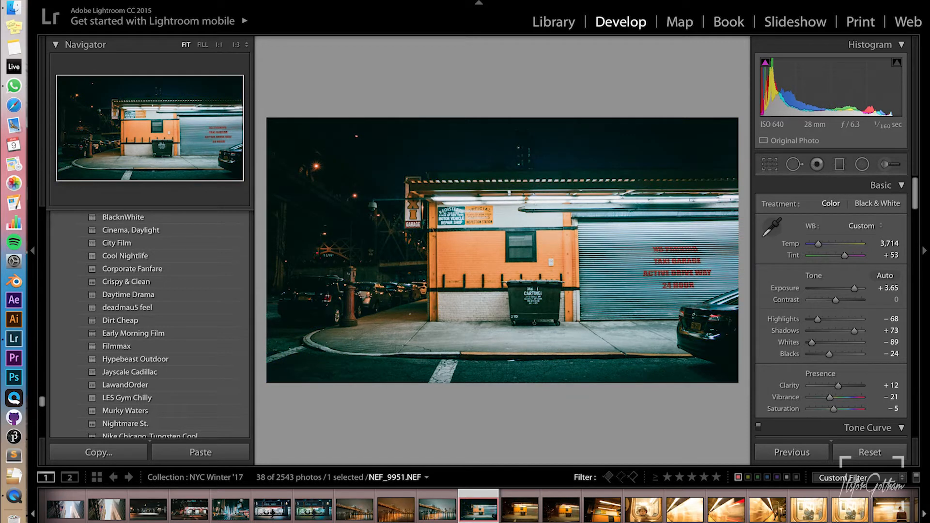
Synchronize the edited garage photo's develop settings to NEF_9961.NEF, leaving out spot removal, crop, transform and brush adjustments
super+click(564, 520)
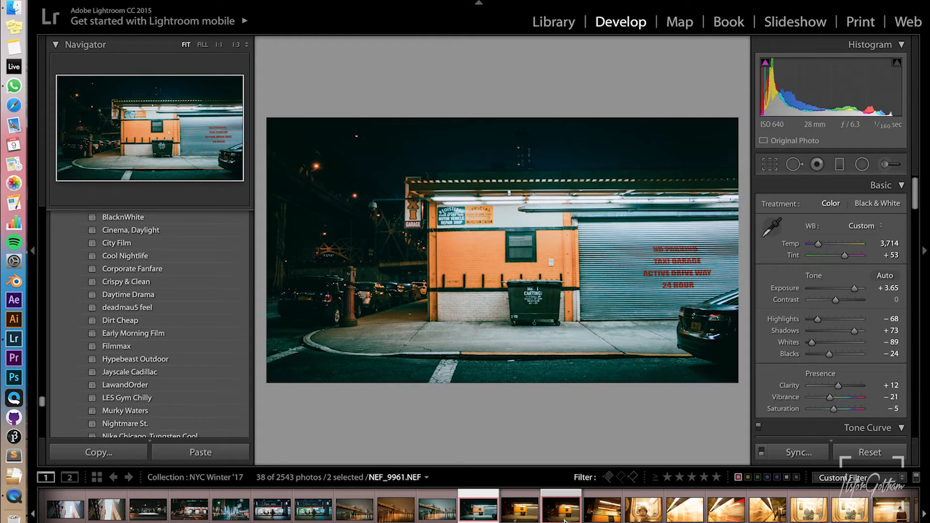
right_click(565, 521)
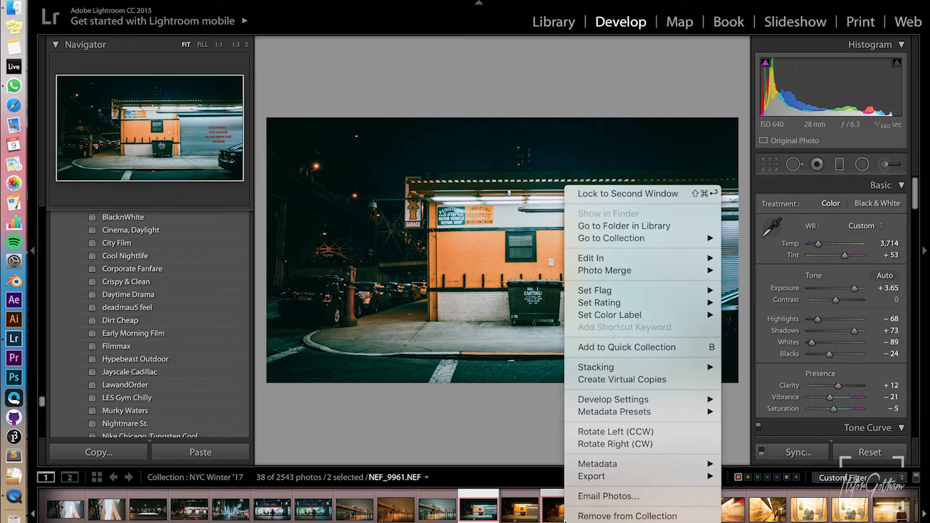
click(545, 457)
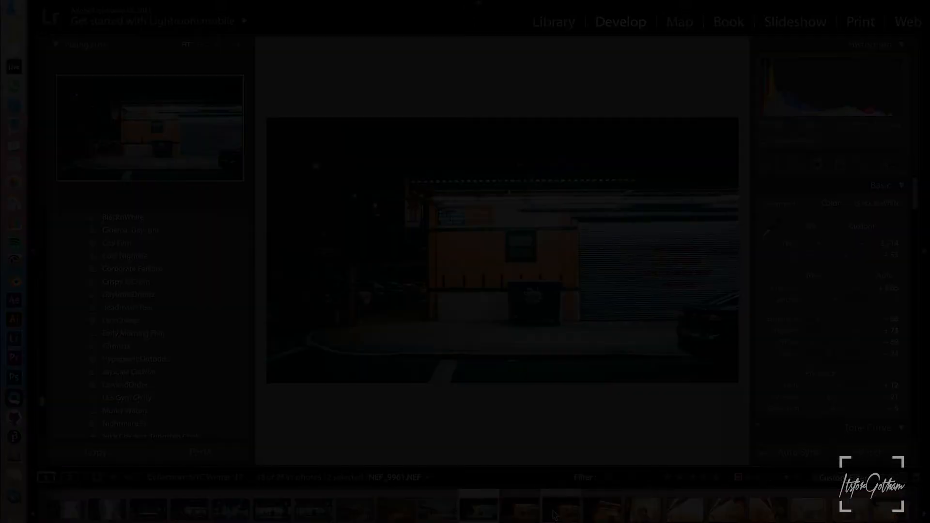
key(super+shift+s)
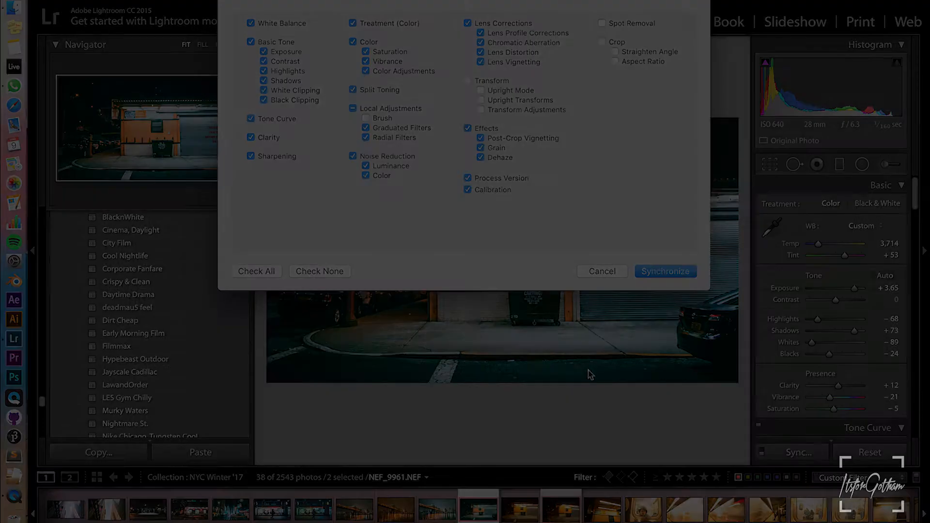
key(Return)
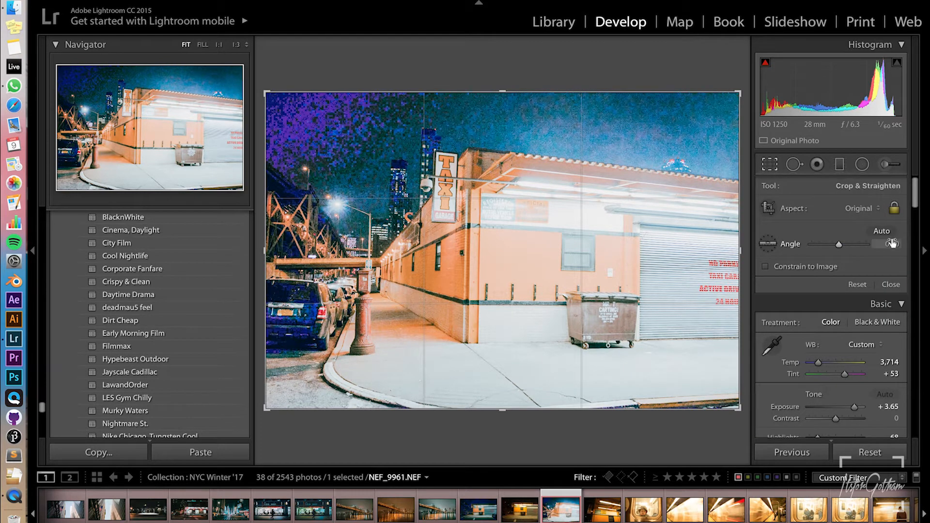
Straighten NEF_9961.NEF automatically and reduce its exposure to +1.55
click(883, 234)
click(891, 285)
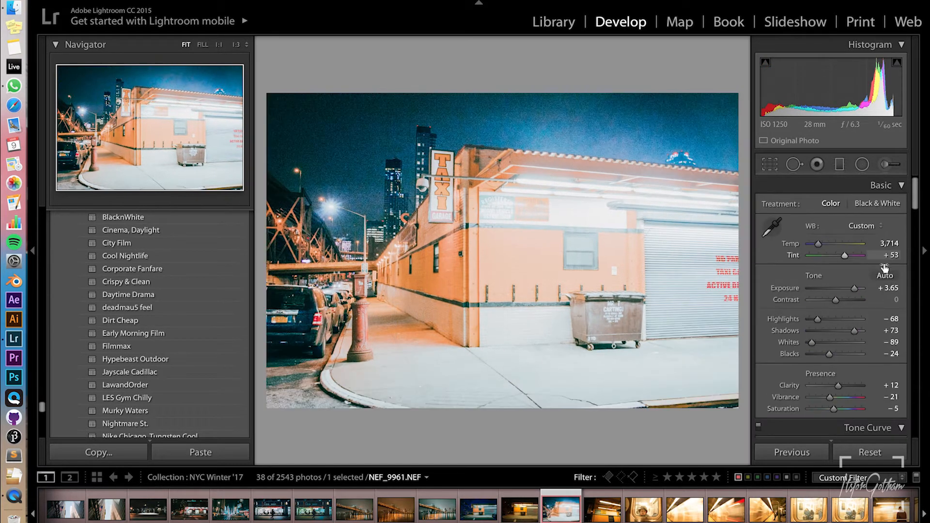
drag(890, 288, 805, 288)
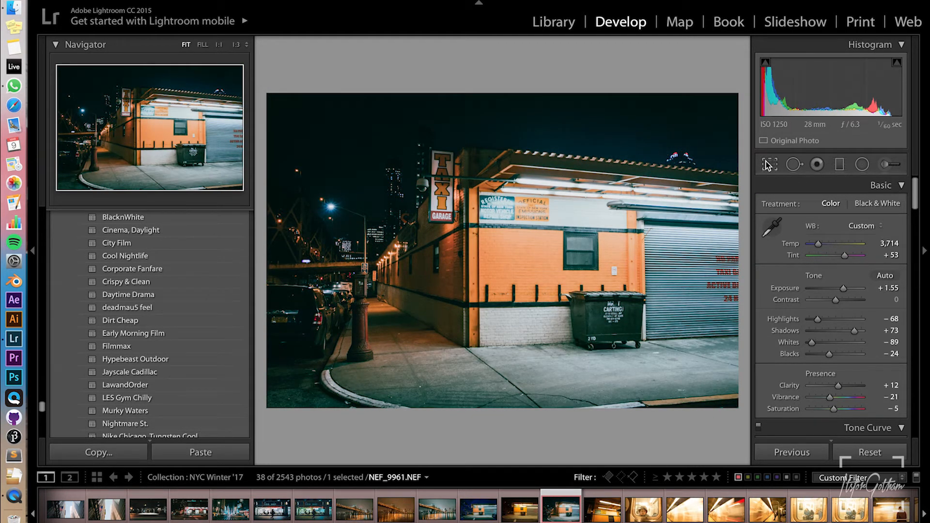
Inspect the inspection-station signs on the garage wall at 1:1 and return to the full view
click(500, 207)
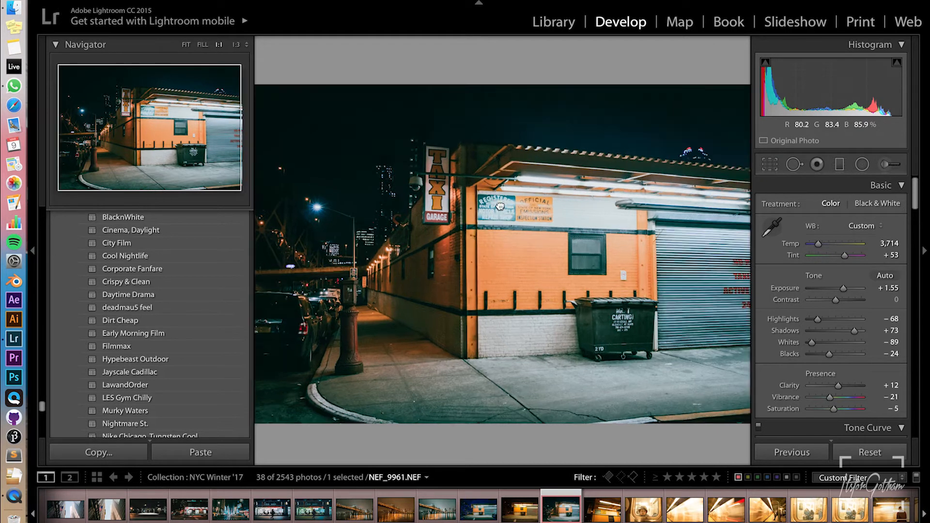
click(500, 206)
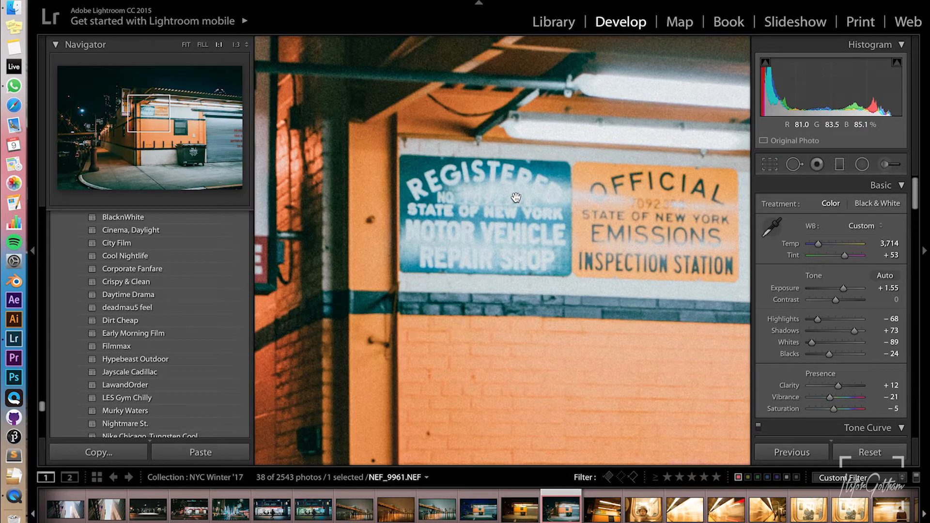
click(516, 197)
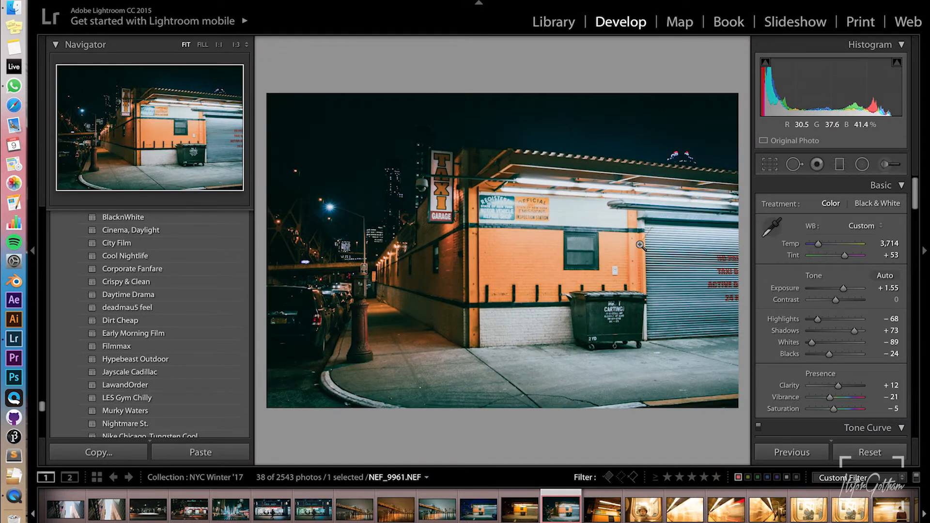
Reduce the highlights of NEF_9961.NEF to −95 and lower the whites slightly
drag(818, 320, 805, 322)
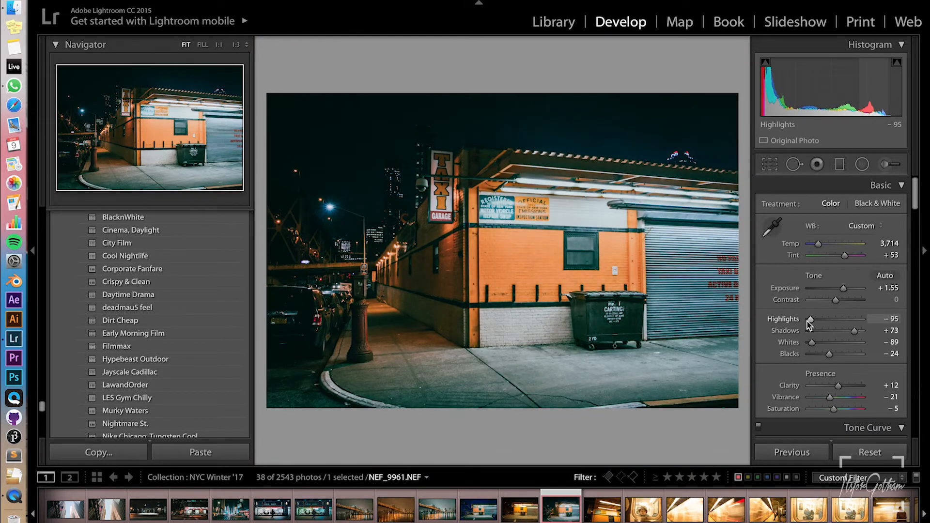
drag(811, 343, 807, 343)
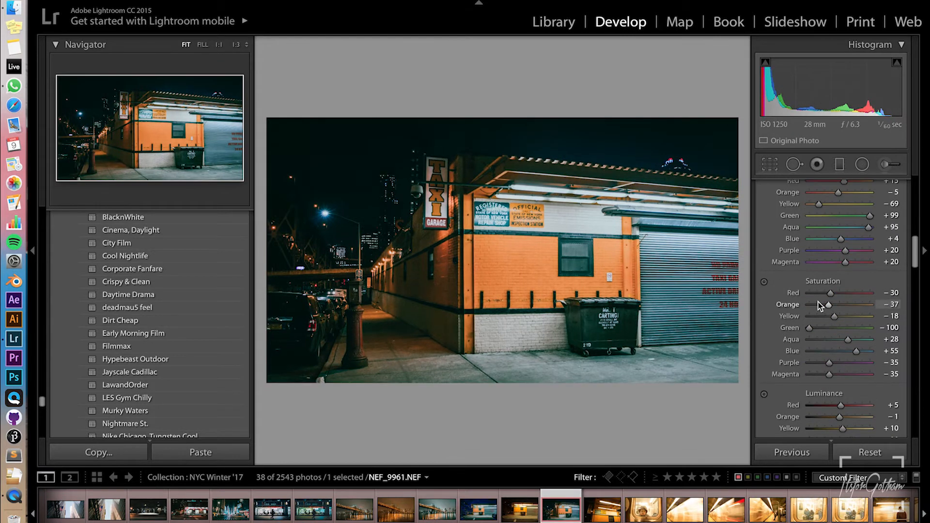
Set the garage photo's orange saturation to −43 and its orange hue to +15
drag(825, 306, 827, 306)
scroll(829, 290, up, 3)
drag(839, 250, 848, 251)
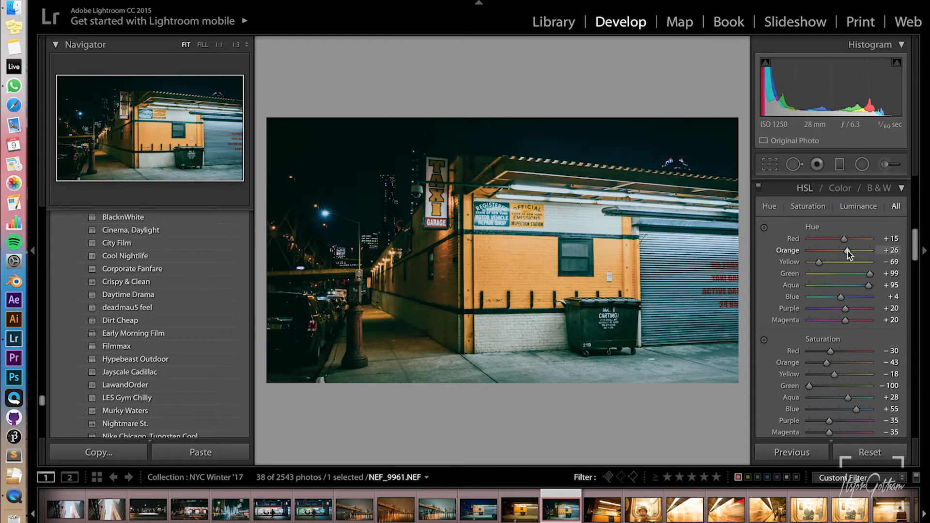
drag(844, 251, 843, 253)
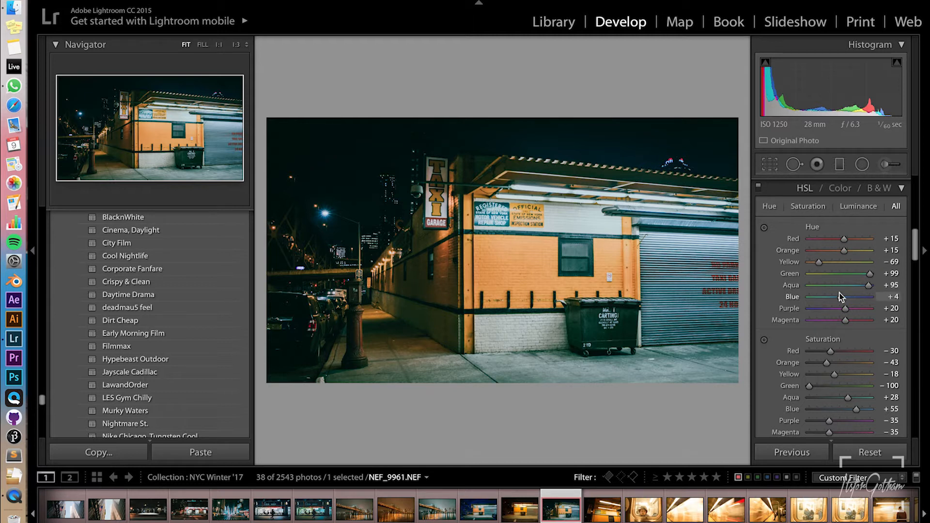
Tint the garage photo's shadows teal with split toning at hue 185 and saturation 40
scroll(839, 297, down, 10)
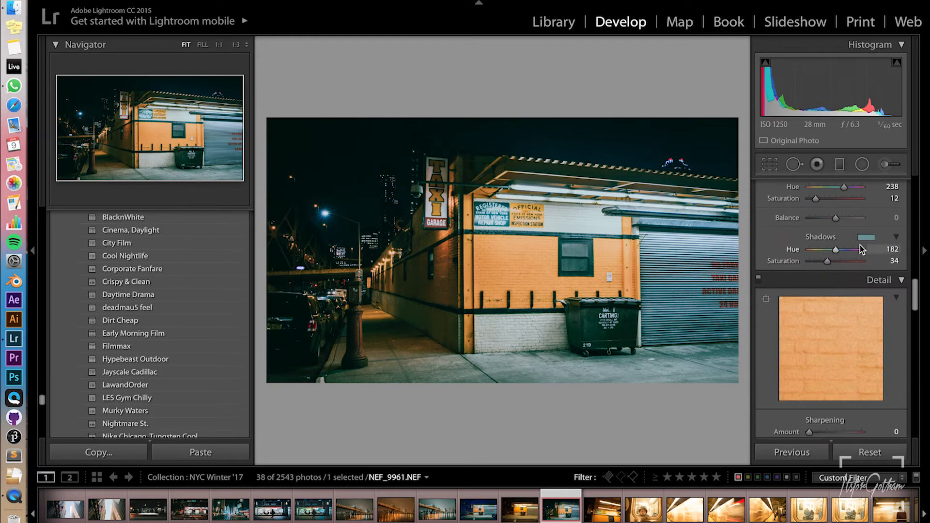
click(867, 237)
mouse_move(720, 262)
mouse_down()
mouse_move(708, 264)
mouse_move(722, 273)
mouse_up()
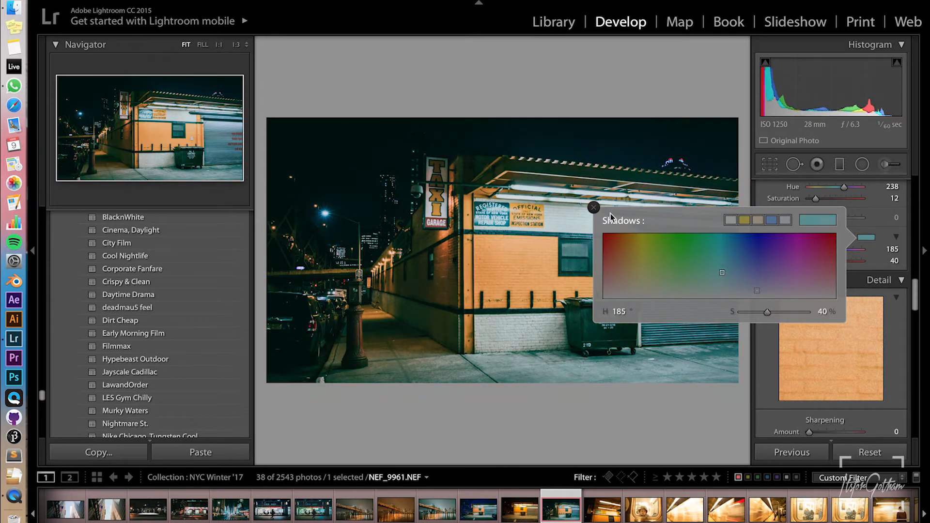
click(593, 207)
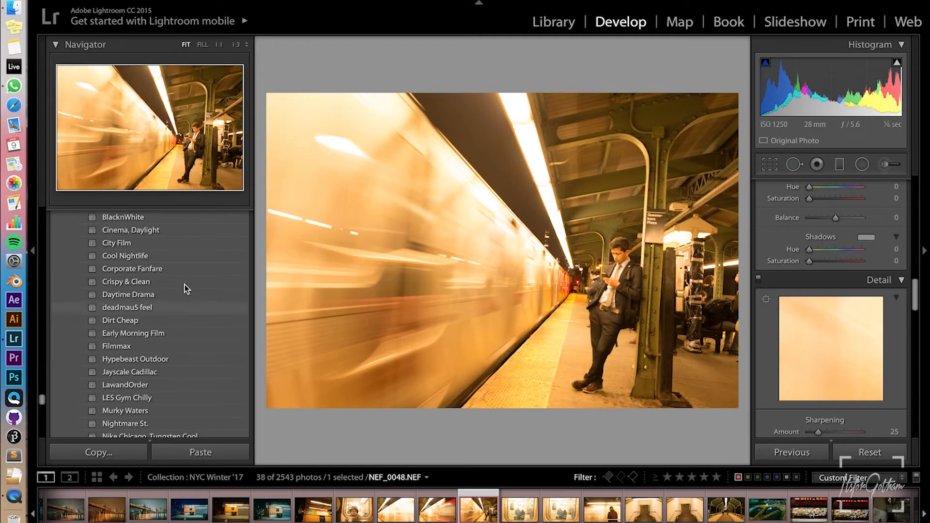
Apply the Cinema, Daylight preset to subway photo NEF_0048.NEF, with exposure at −0.81 and temperature at 2,826
click(130, 231)
scroll(876, 255, up, 15)
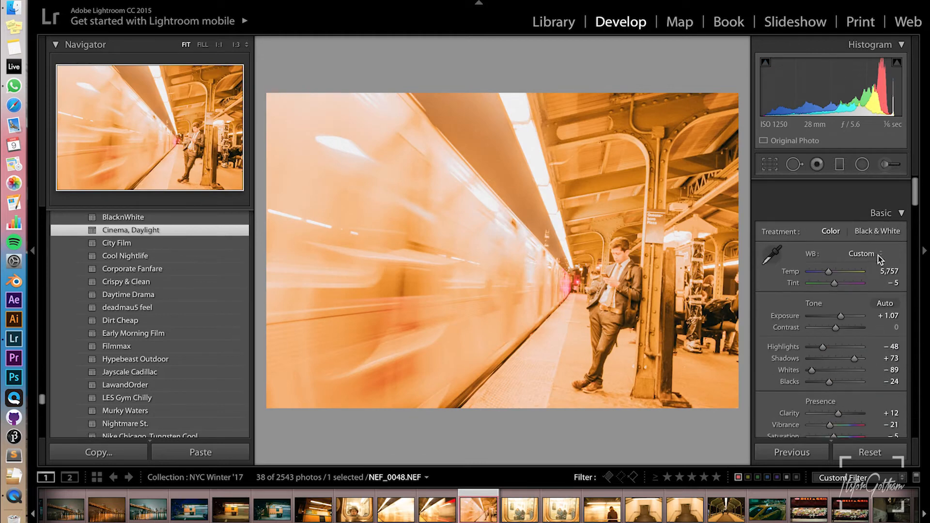
drag(893, 288, 855, 287)
drag(828, 243, 817, 243)
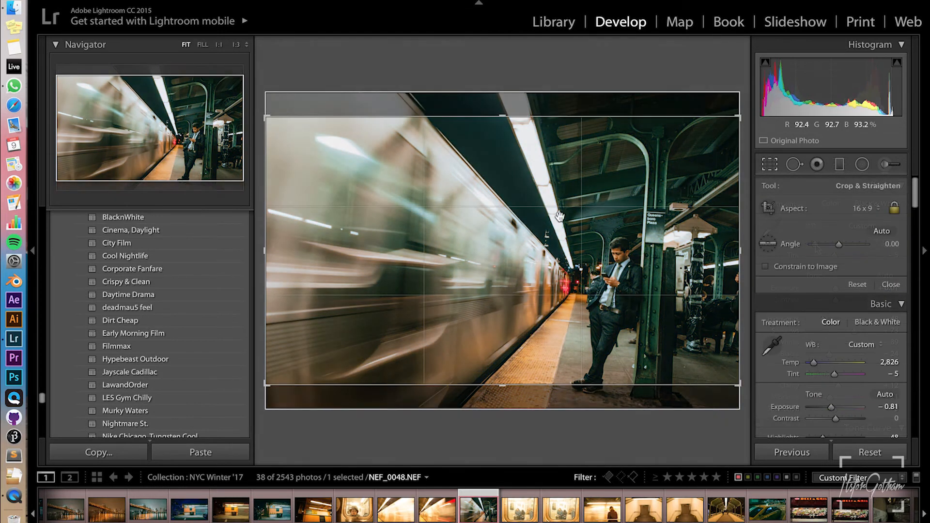
Accept the subway photo's 16 x 9 crop and tint its shadows with hue 188 and saturation 36
click(892, 285)
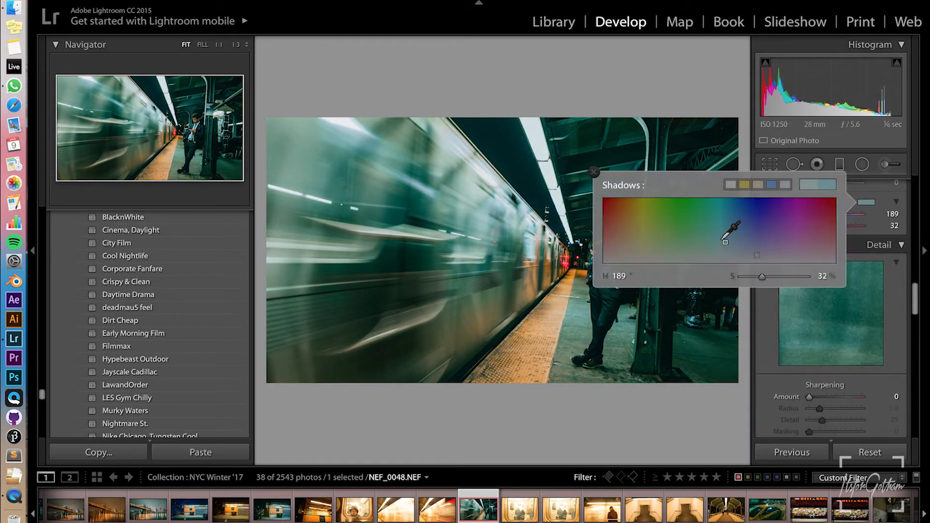
mouse_move(720, 241)
mouse_down()
mouse_move(696, 228)
mouse_move(728, 221)
mouse_move(732, 236)
mouse_move(724, 240)
mouse_up()
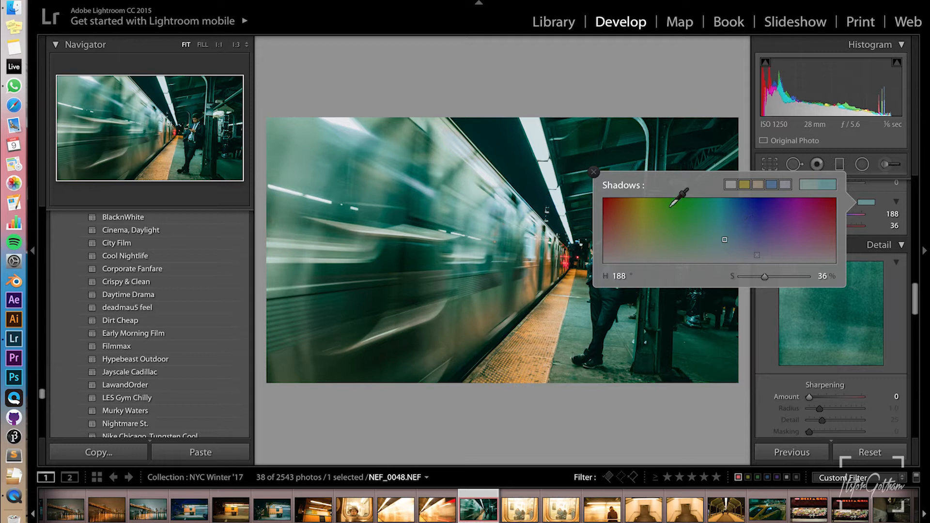
click(594, 172)
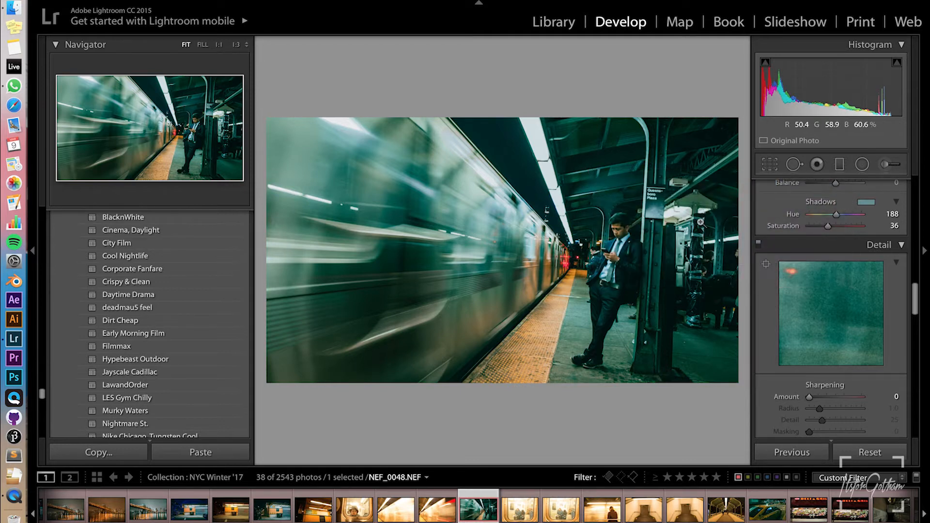
Tighten the subway photo's 16 x 9 crop from the upper corner beside the leaning man
key(r)
drag(740, 119, 718, 128)
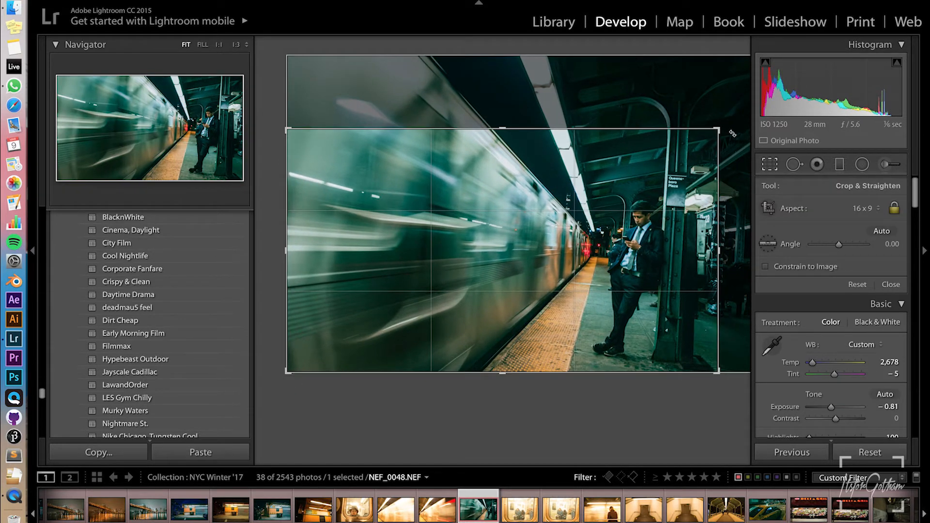
click(891, 285)
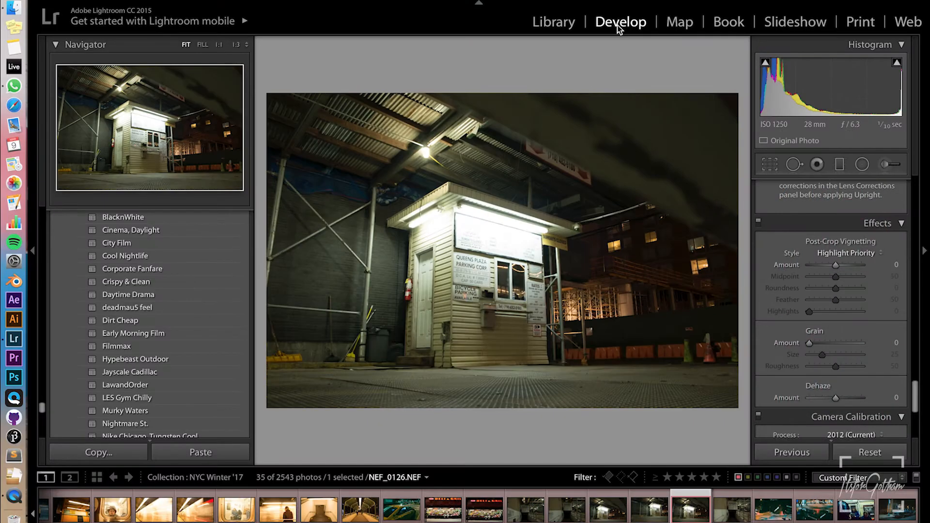
Apply the Cinema, Daylight preset to indoor parking photo NEF_0111.NEF and raise its exposure to +1.80
key(Left)
key(Left)
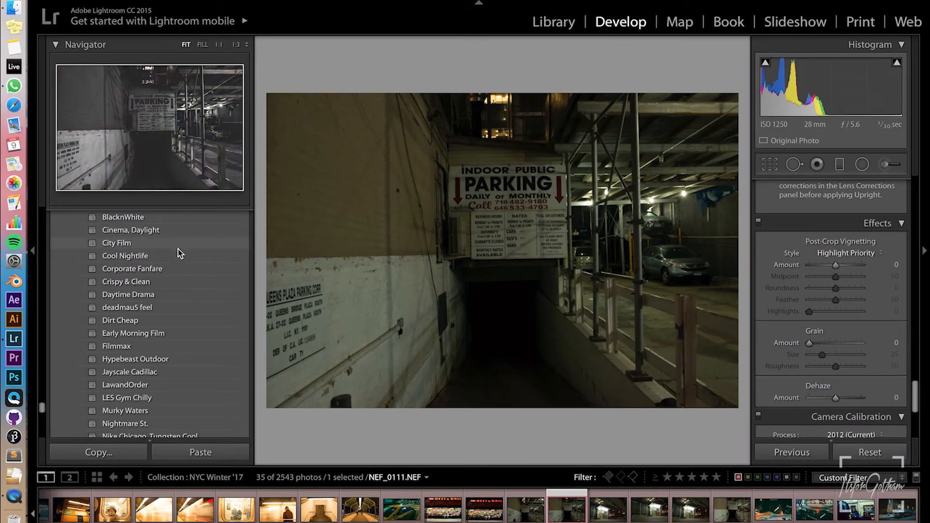
click(170, 234)
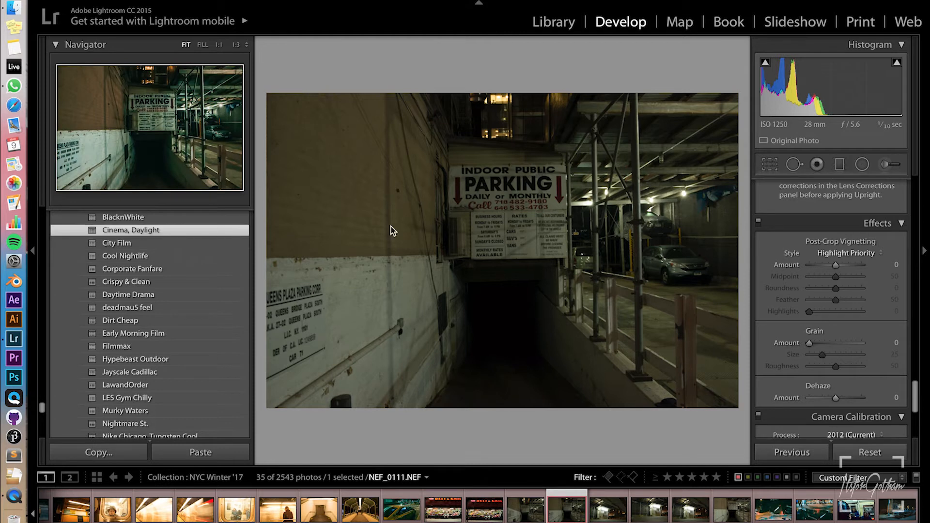
scroll(829, 286, up, 10)
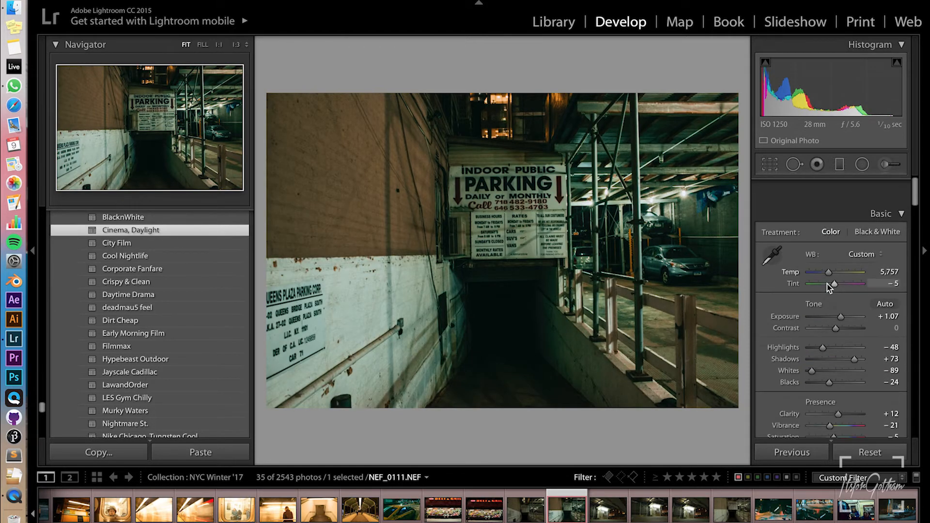
scroll(827, 284, down, 1)
drag(859, 296, 845, 288)
Crop the indoor parking photo to 16 x 9 and straighten it by 0.49 degrees
click(769, 165)
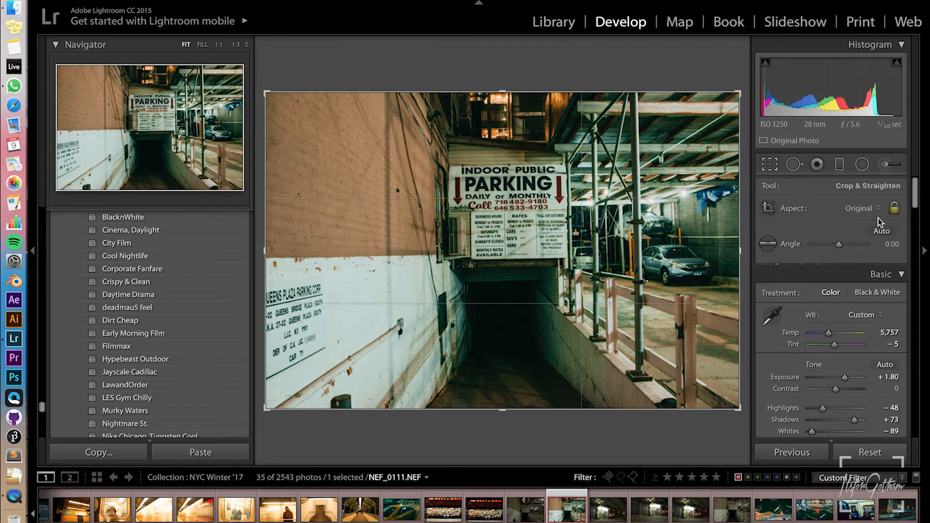
click(860, 209)
click(833, 349)
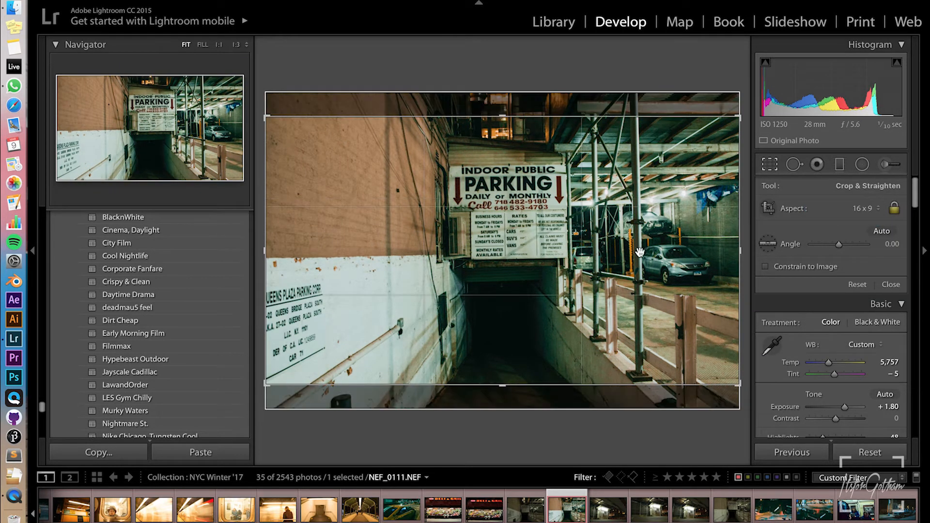
drag(892, 245, 887, 244)
key(Return)
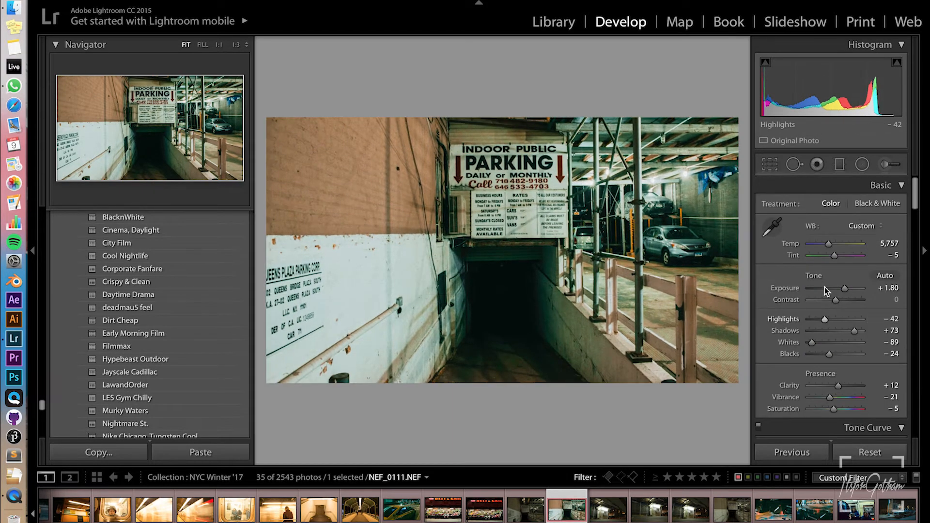
Cool the indoor parking photo's temperature to 5,084 and lower its exposure to +1.50
drag(826, 245, 821, 242)
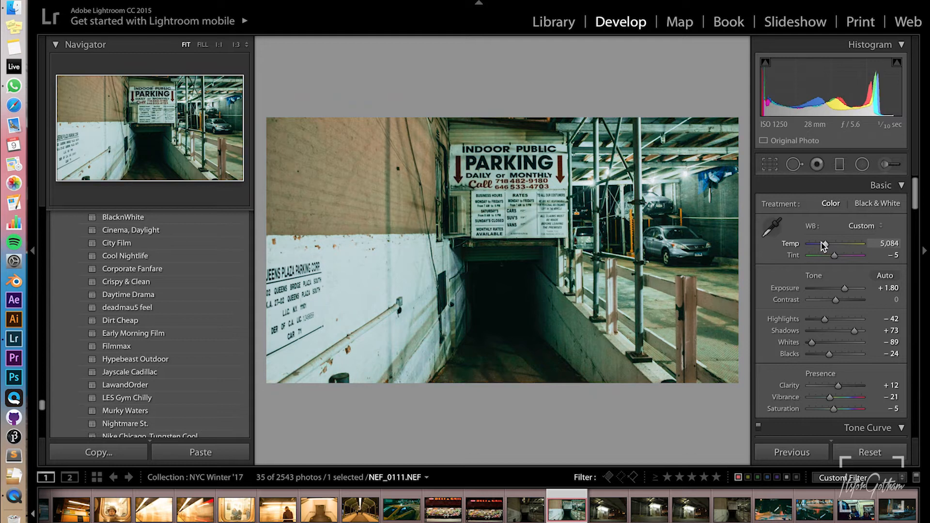
drag(844, 290, 842, 290)
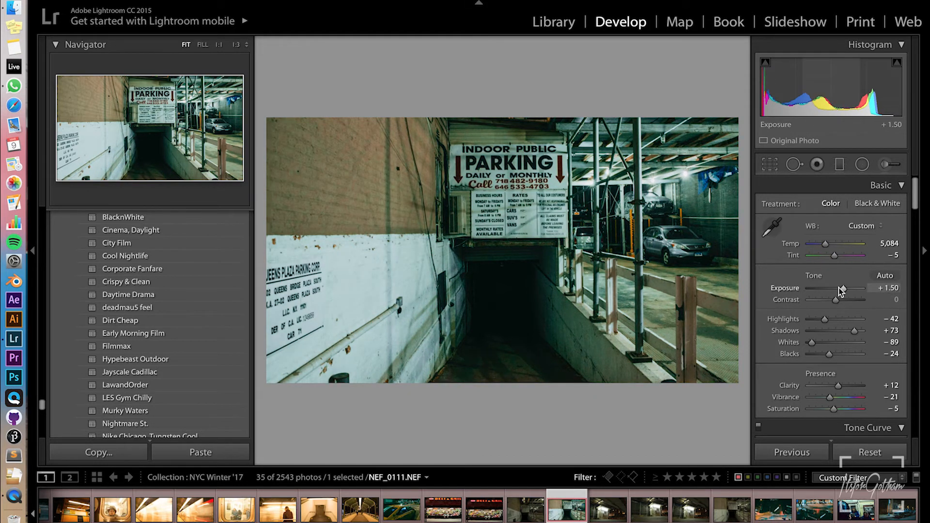
Change the indoor parking photo's crop aspect to As Shot and accept the crop
click(770, 164)
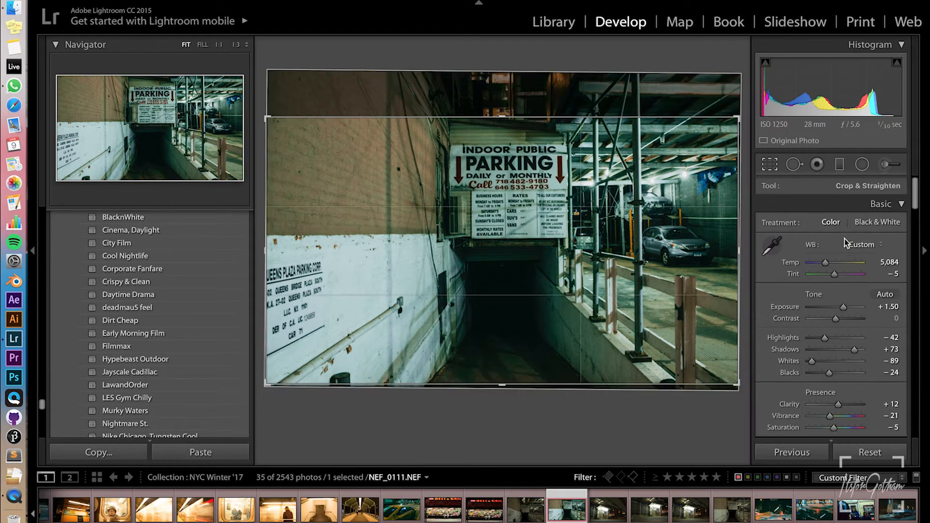
click(860, 213)
click(828, 110)
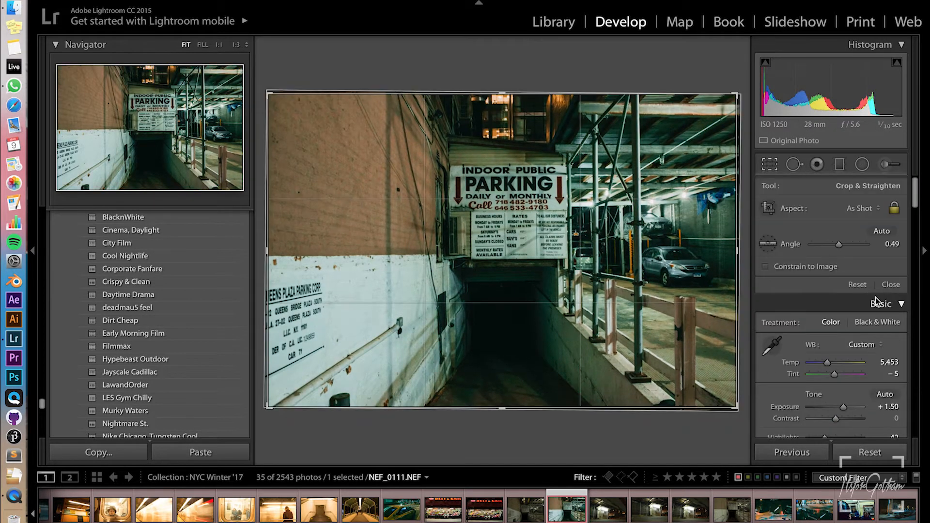
click(892, 285)
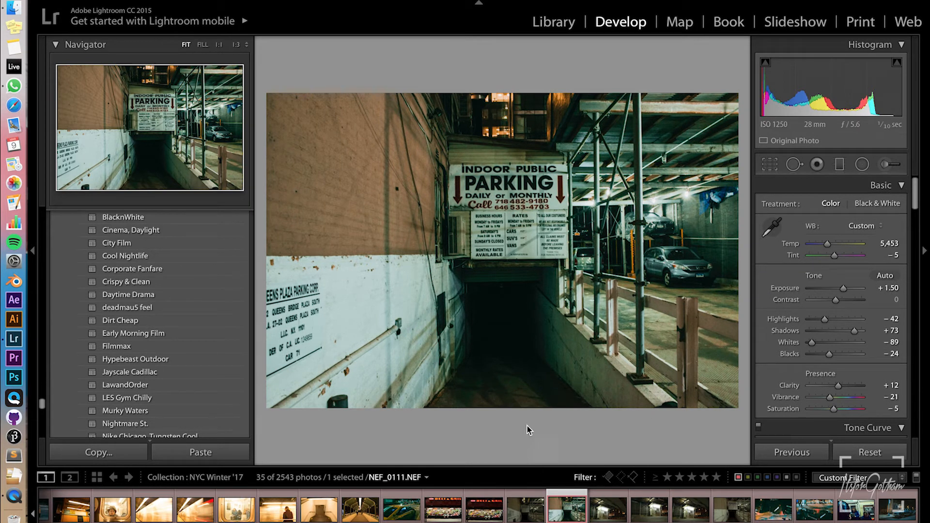
Compare the unedited Queens Plaza parking-booth photos, ending on NEF_0119.NEF
click(602, 518)
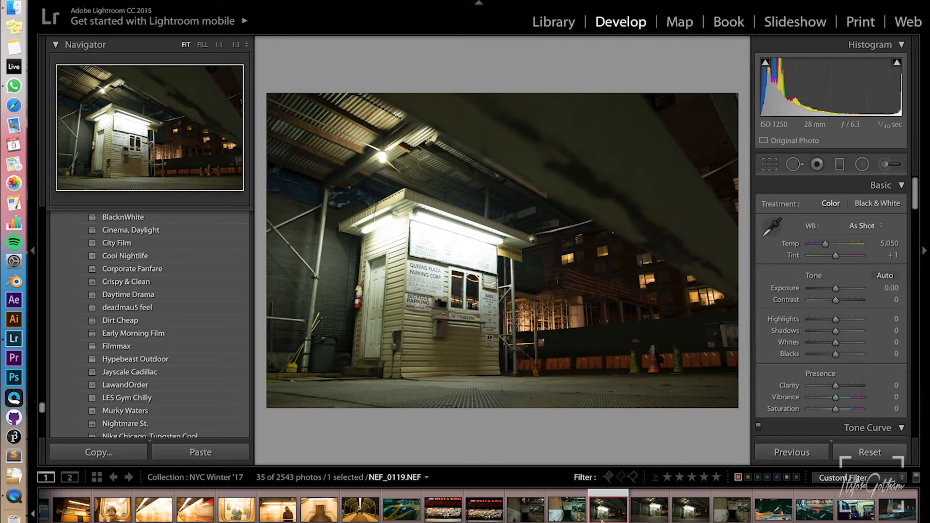
click(691, 516)
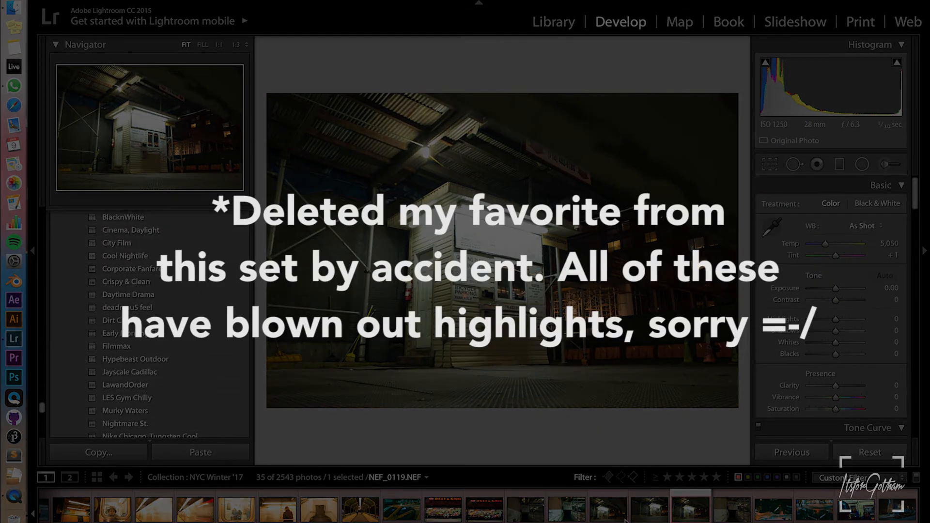
click(623, 519)
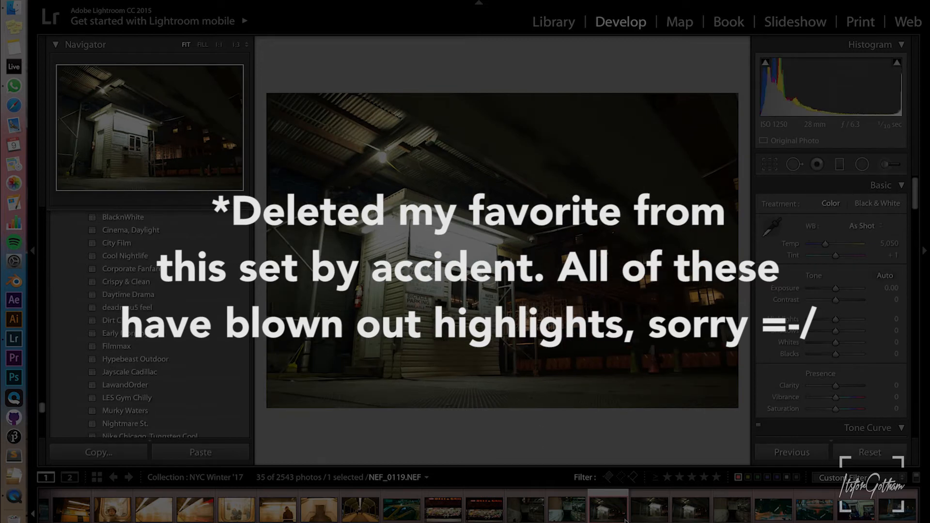
click(691, 514)
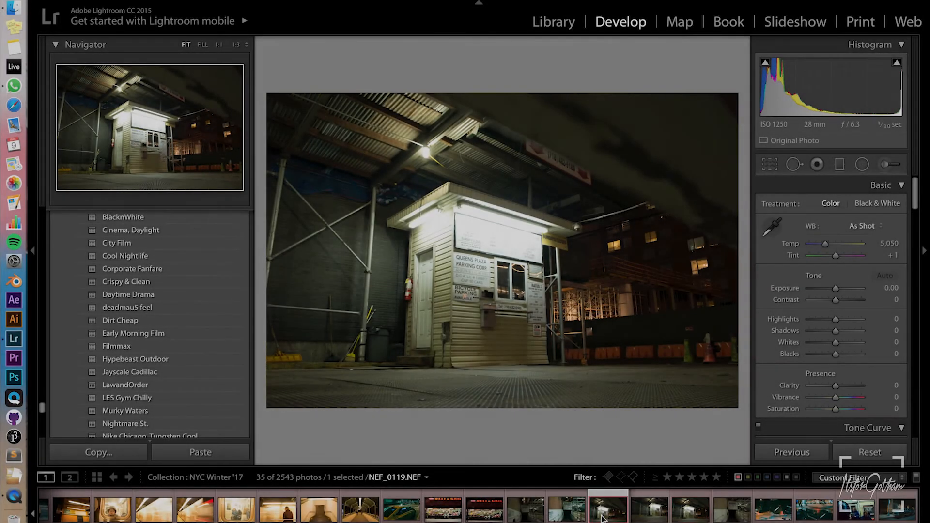
click(609, 513)
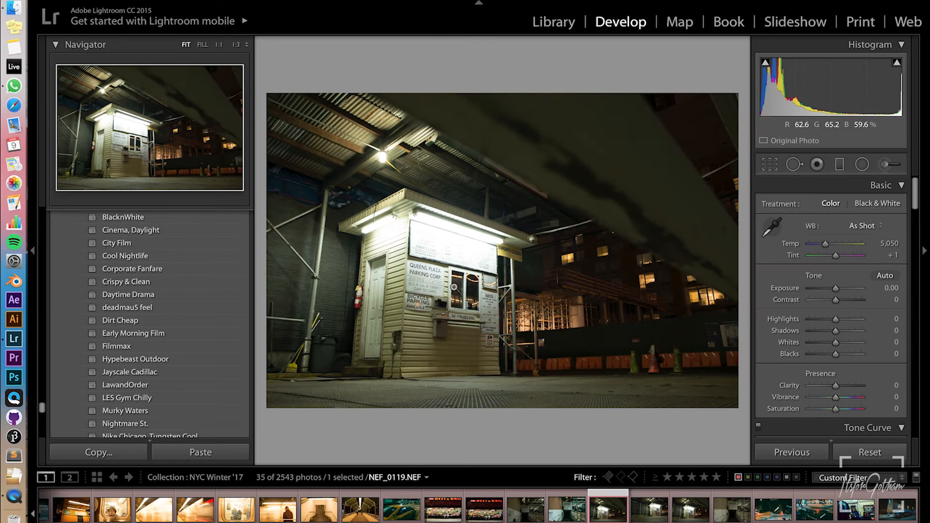
Inspect the booth's bright rate sign in NEF_0119.NEF at 1:1 and lower the photo's highlights
click(436, 243)
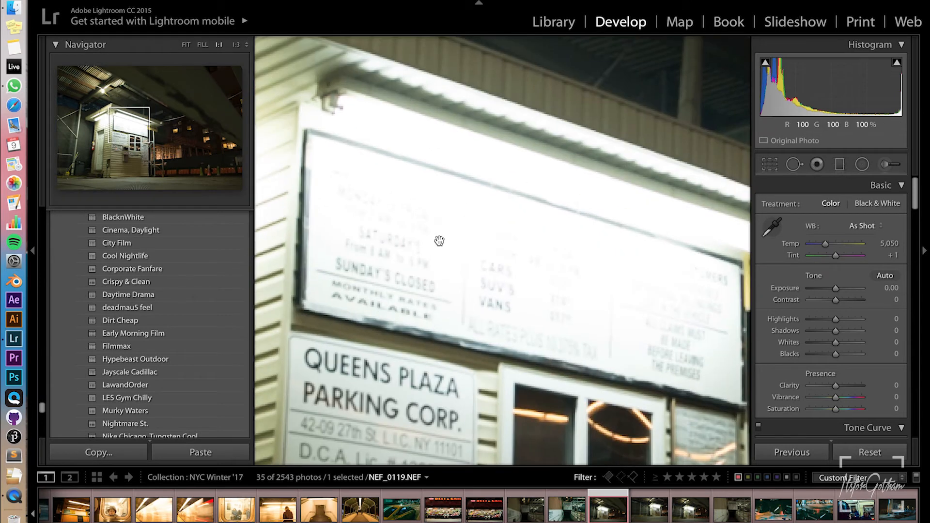
click(464, 221)
mouse_move(835, 319)
mouse_down()
mouse_move(815, 321)
mouse_move(826, 321)
mouse_up()
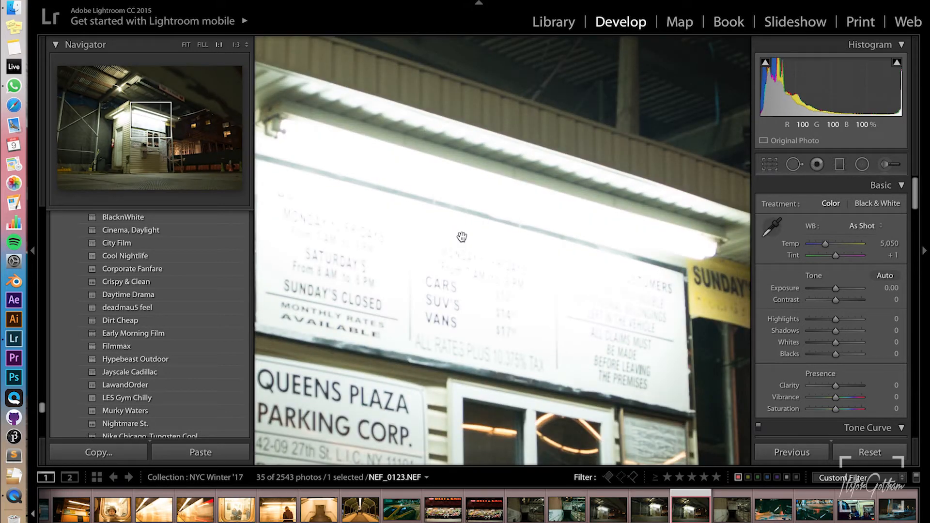
Inspect the booth's bright rate sign in NEF_0123.NEF at 1:1 and reduce the highlights to −100
click(462, 238)
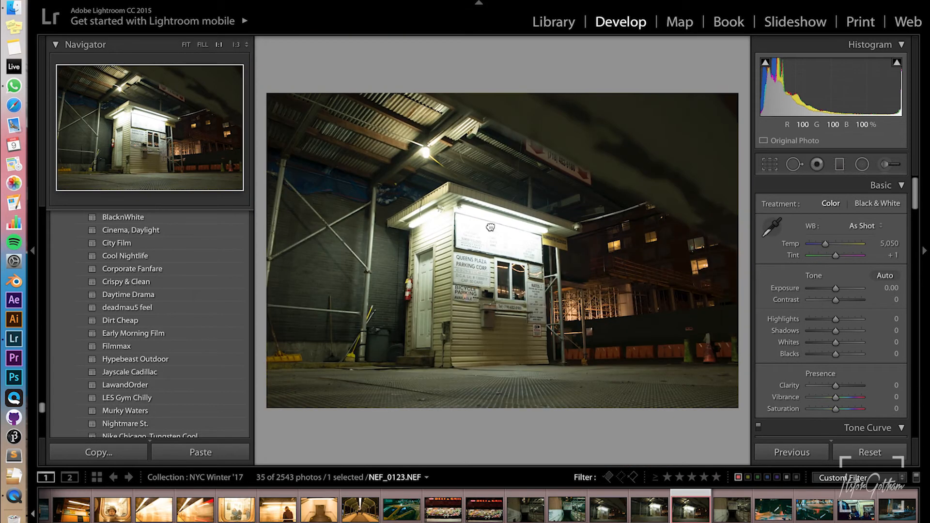
click(491, 226)
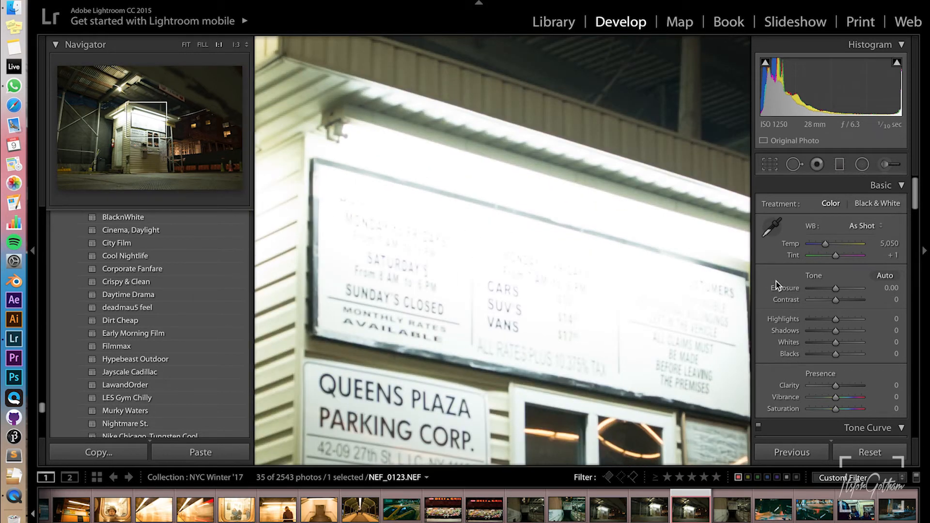
drag(818, 318, 807, 319)
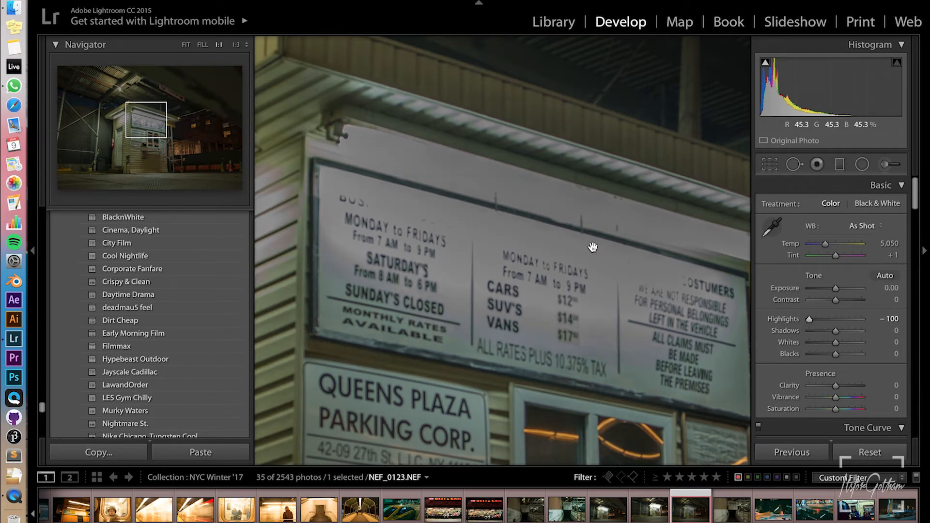
Raise the booth photo's highlights to −35 while checking the bright rate sign at 1:1
click(825, 320)
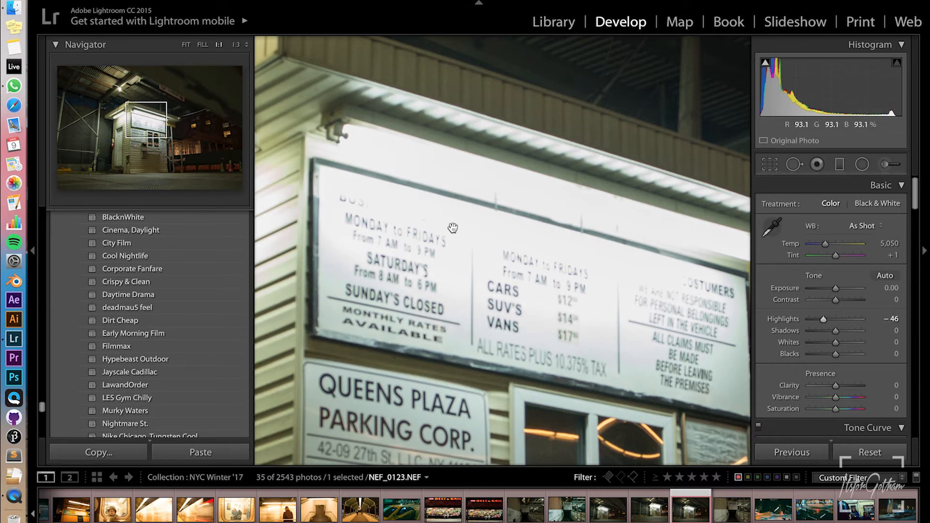
click(503, 191)
click(503, 190)
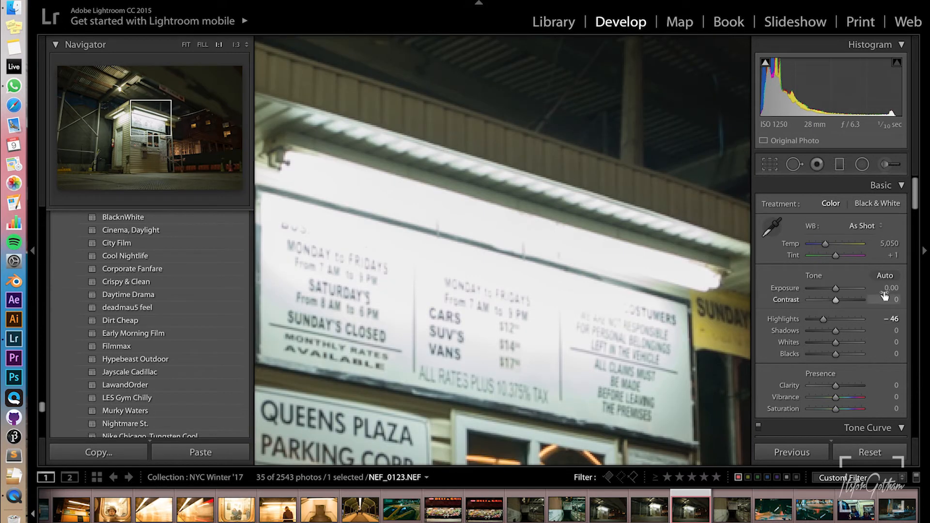
click(835, 320)
drag(834, 320, 826, 320)
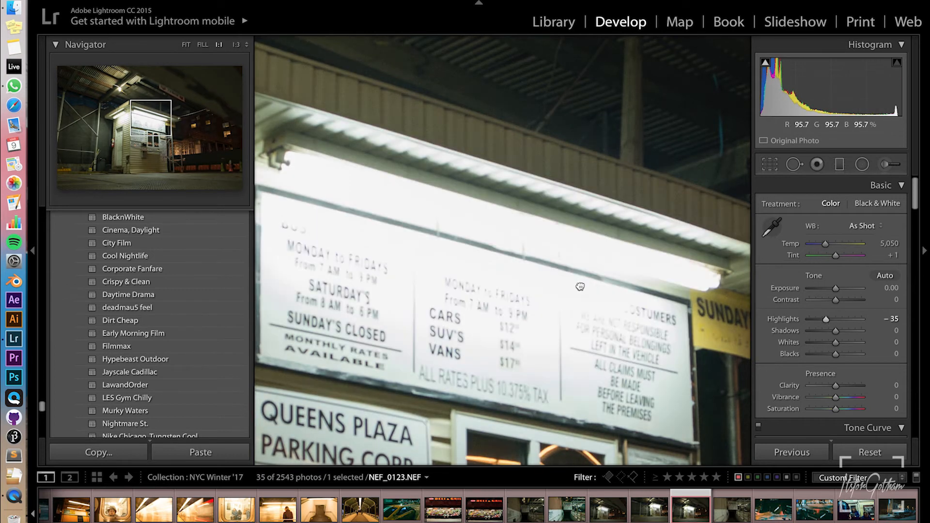
click(582, 286)
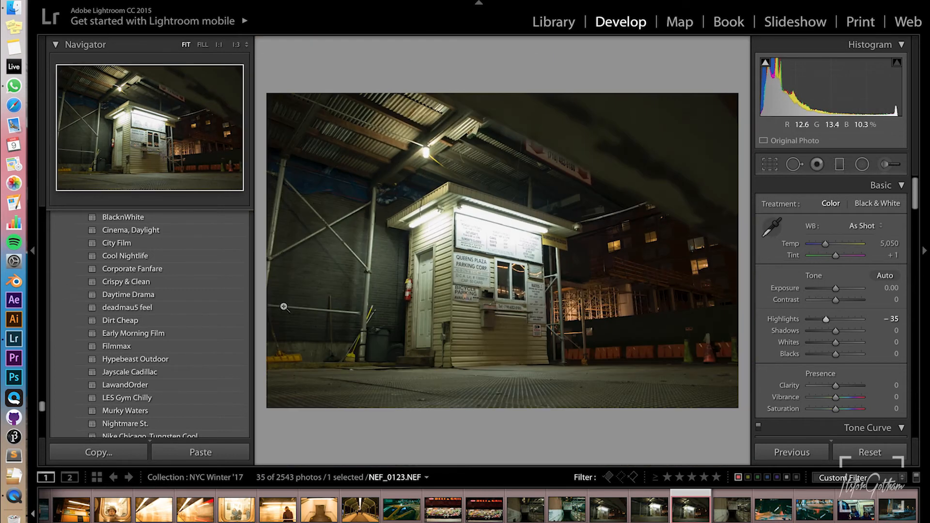
Apply the Cinema, Daylight preset to the booth photo and set exposure to +0.34, temperature to 4,334 and tint to −15
click(150, 231)
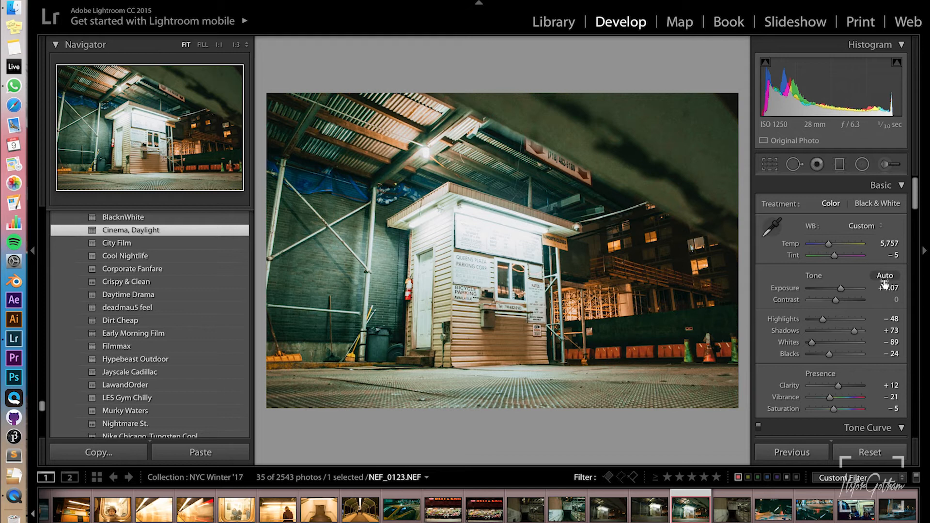
drag(888, 288, 868, 288)
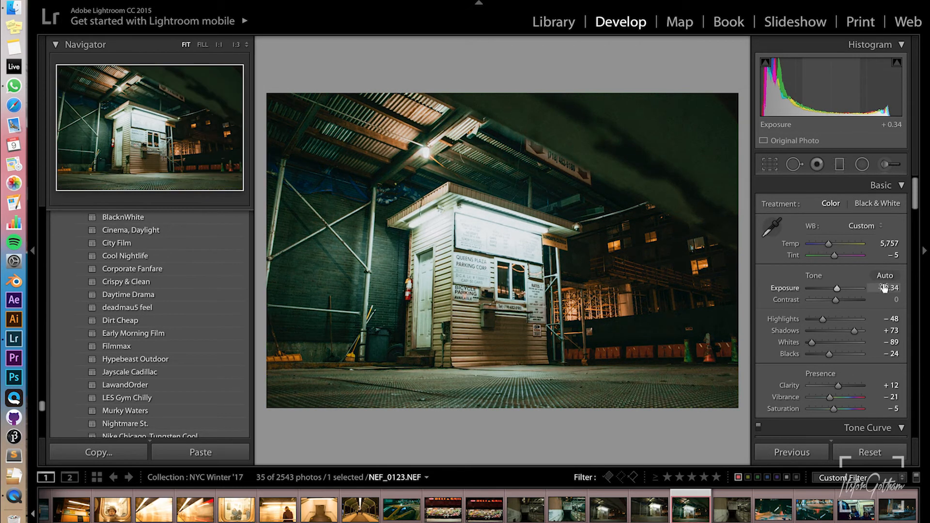
mouse_move(829, 244)
mouse_down()
mouse_move(819, 245)
mouse_move(832, 256)
mouse_up()
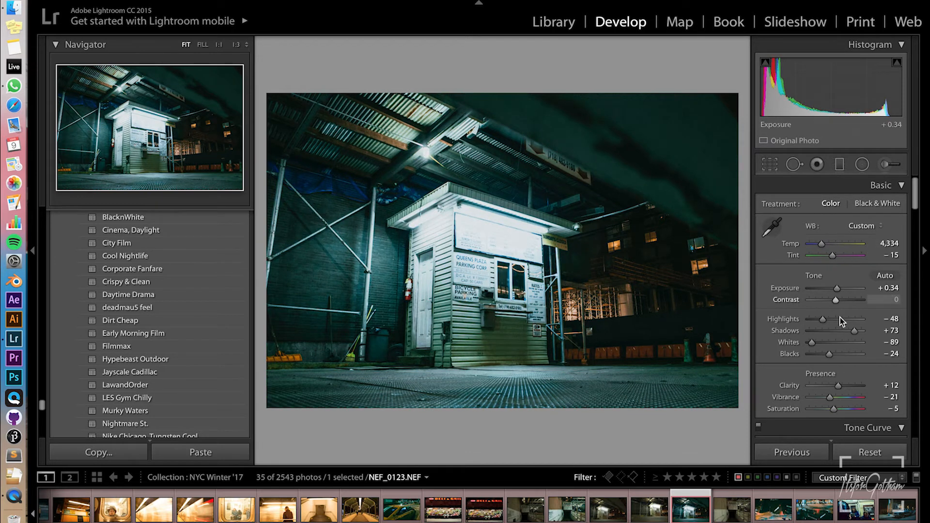
Shift the booth photo's split-toning shadow color to a muted teal-blue
scroll(840, 318, down, 15)
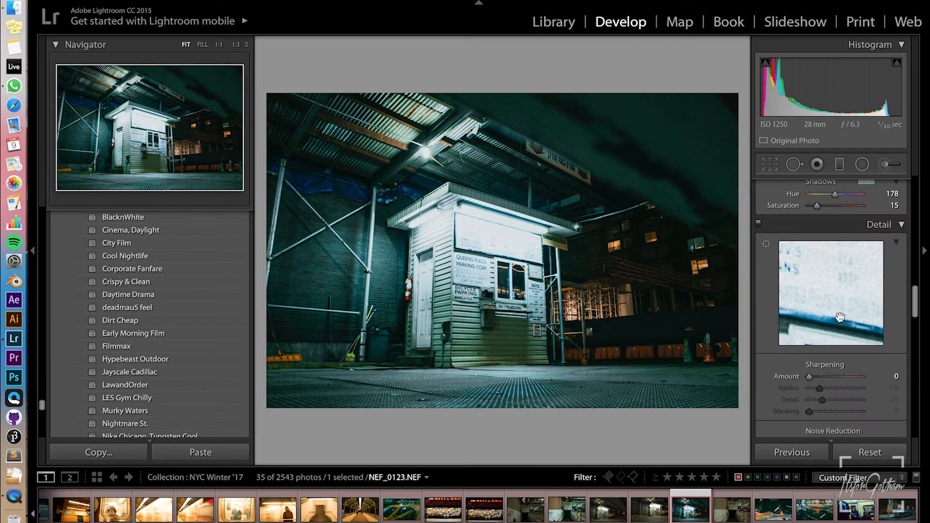
click(866, 277)
click(721, 320)
mouse_move(721, 320)
mouse_down()
mouse_move(732, 315)
mouse_move(717, 318)
mouse_up()
click(732, 316)
click(736, 329)
click(729, 323)
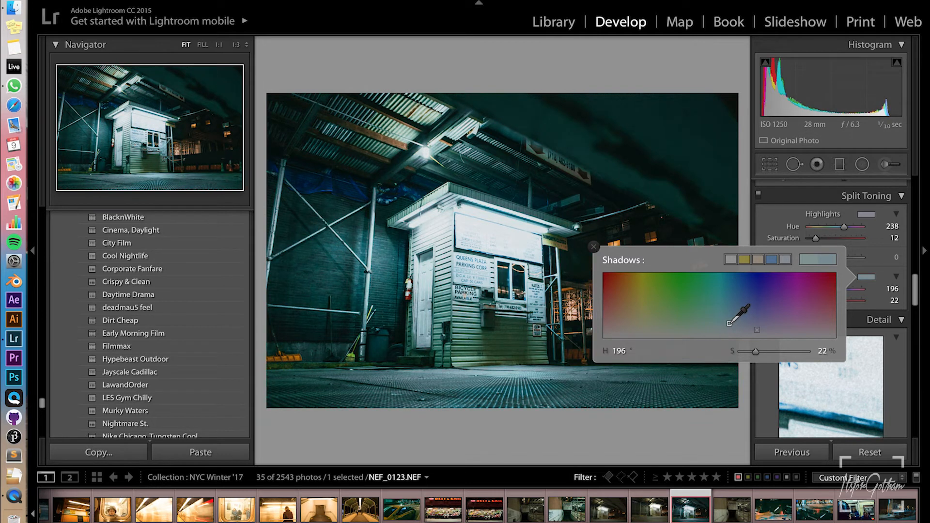
click(724, 321)
click(594, 247)
Crop the booth photo to 16 x 9, framing it lower to keep the foreground pavement, and check the pavement at 1:1
click(771, 166)
click(867, 208)
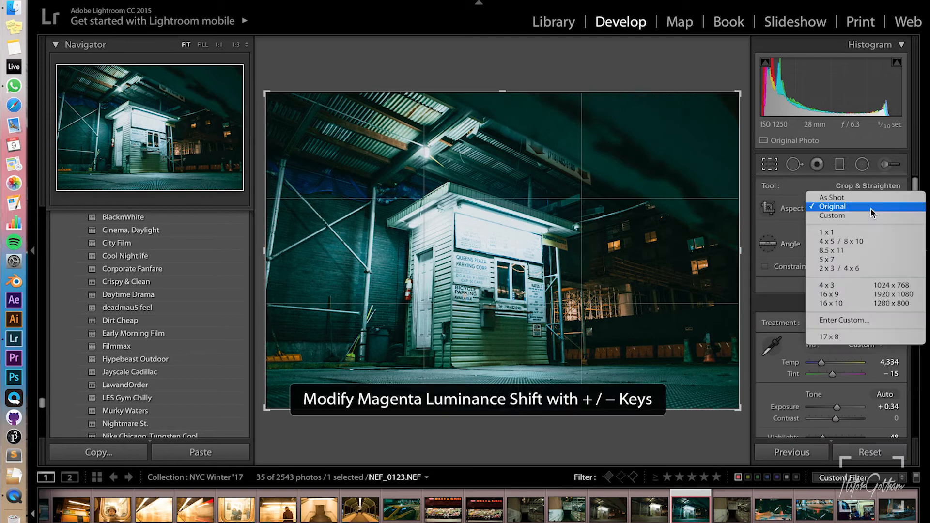
click(712, 246)
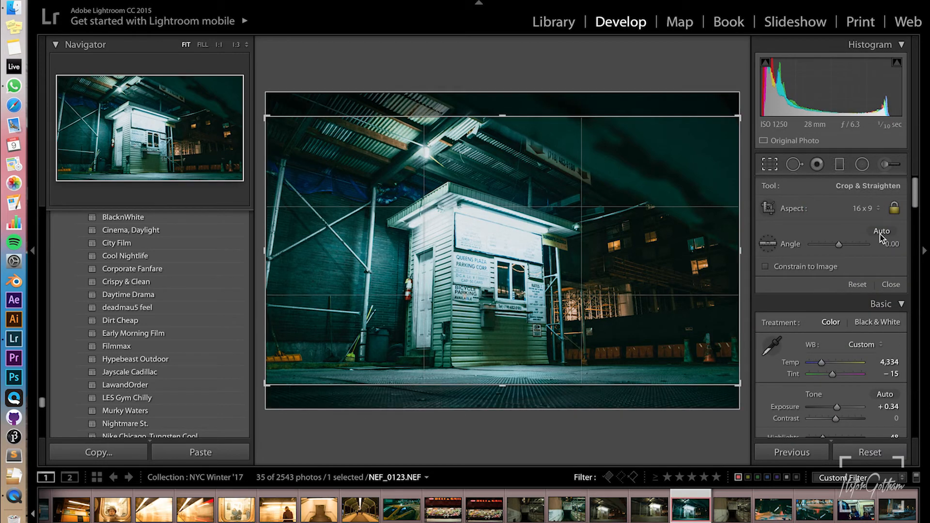
drag(700, 252, 702, 235)
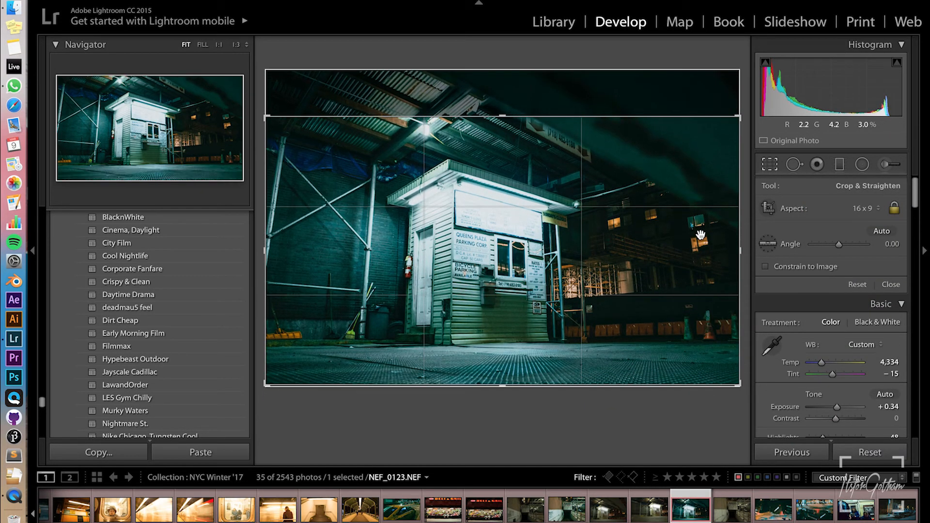
key(Return)
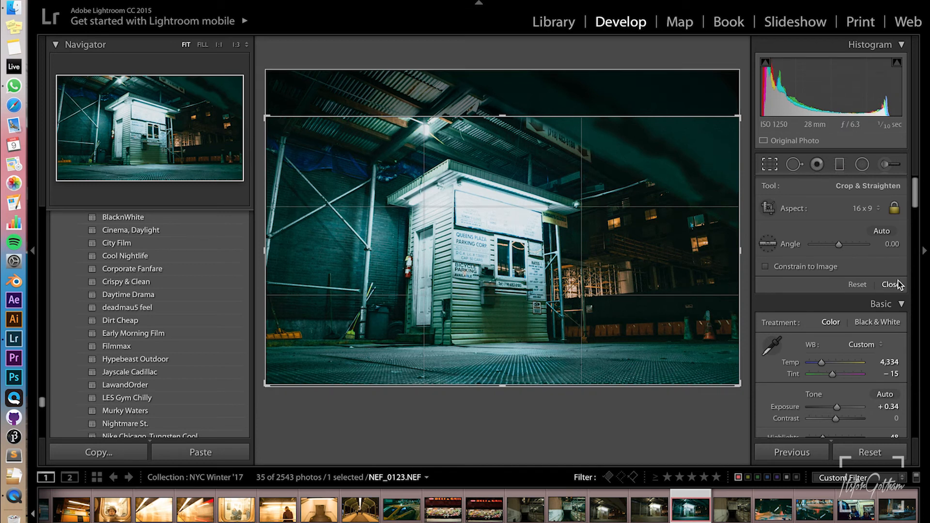
click(519, 376)
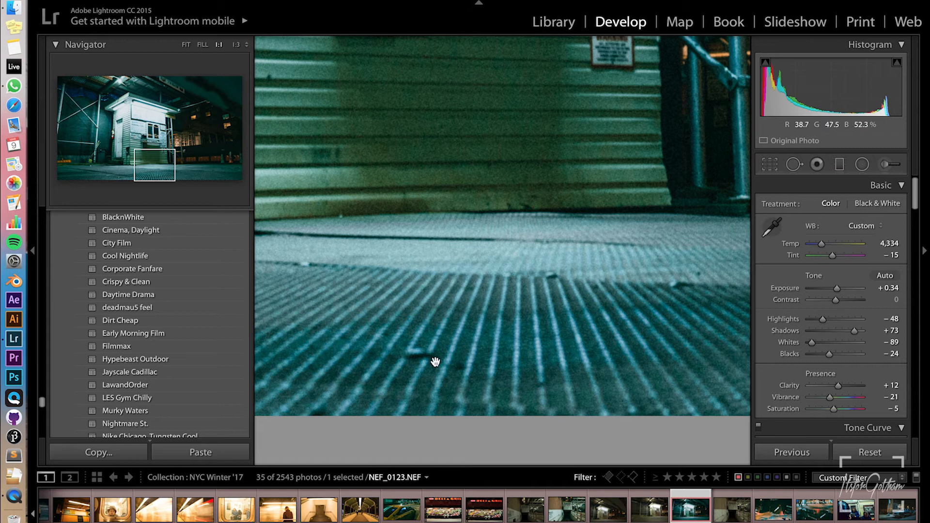
click(402, 211)
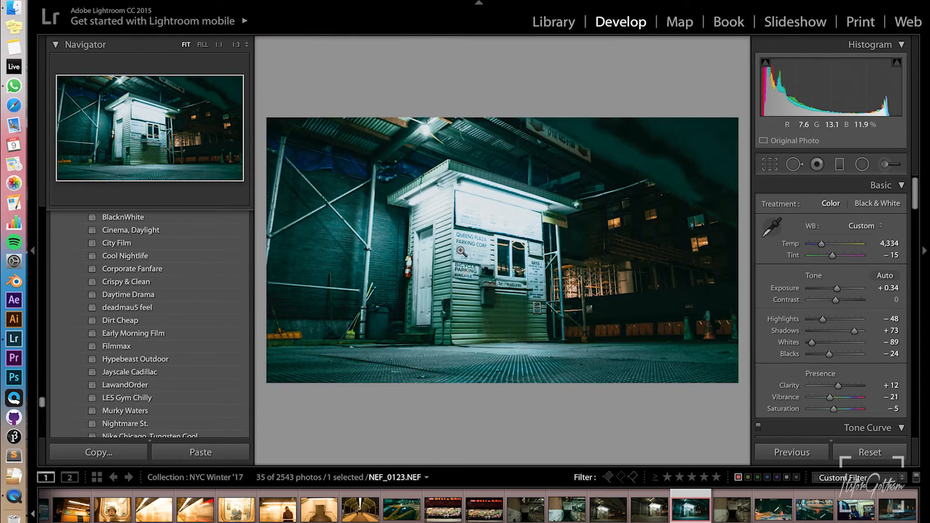
click(770, 165)
key(Return)
Lower the booth photo's highlights to −72 and check the rate sign at 1:1
mouse_move(822, 319)
mouse_down()
mouse_move(809, 319)
mouse_move(817, 318)
mouse_up()
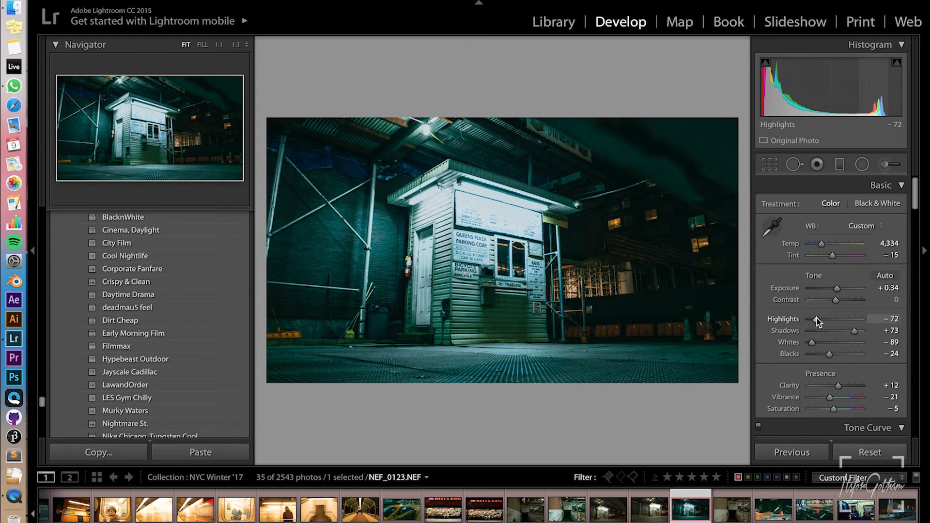
click(514, 226)
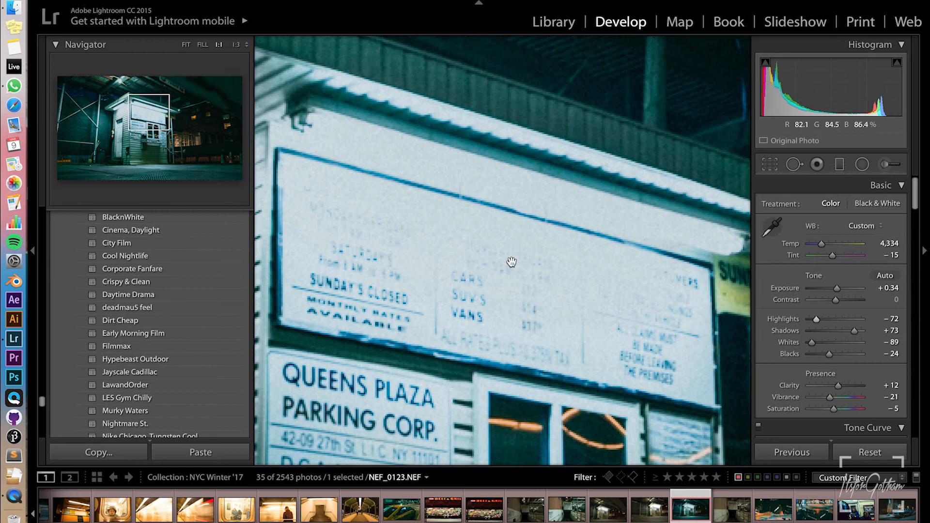
click(478, 257)
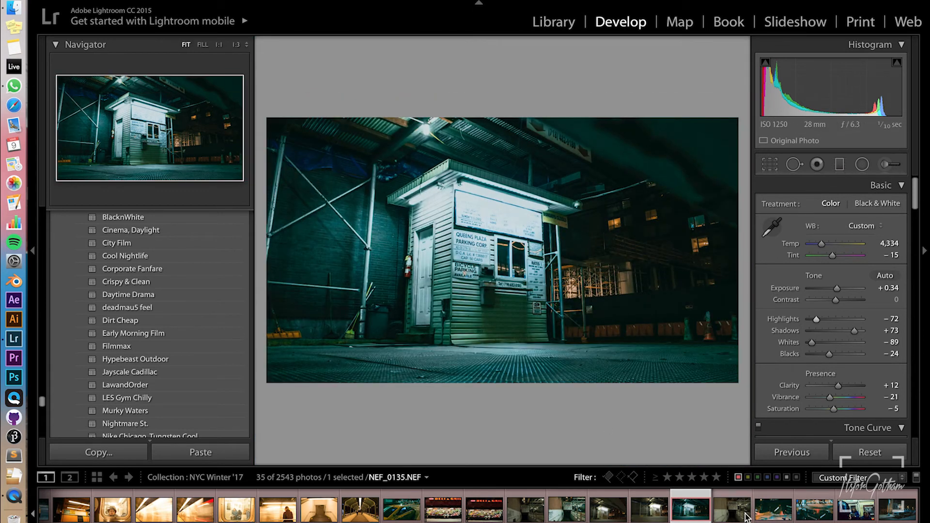
Show the unfiltered collection and synchronize the settings of NEF_0126.NEF, without its crop, to the five booth photos that follow it
key(g)
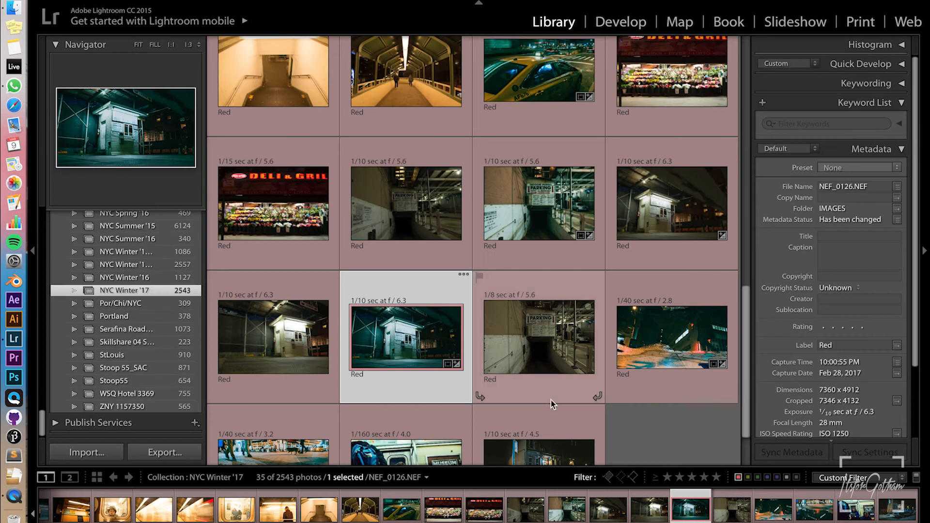
click(737, 476)
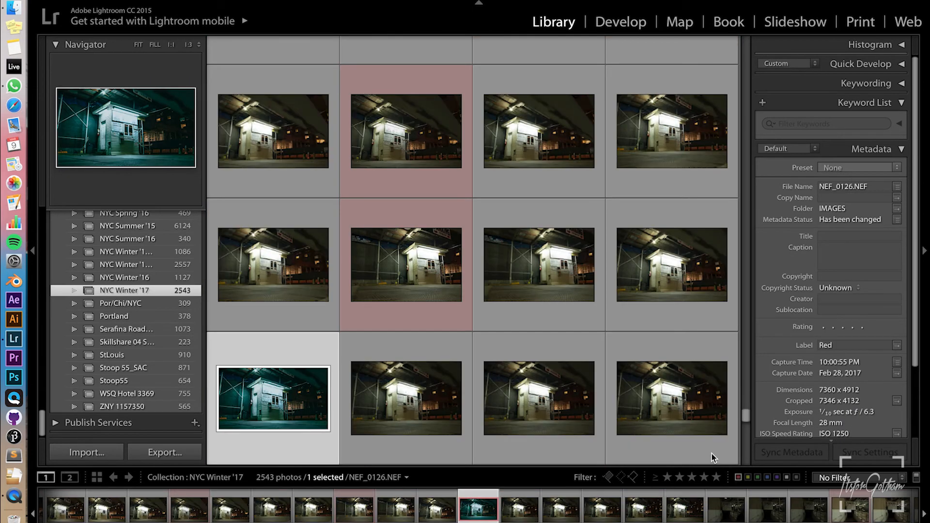
scroll(529, 322, down, 1)
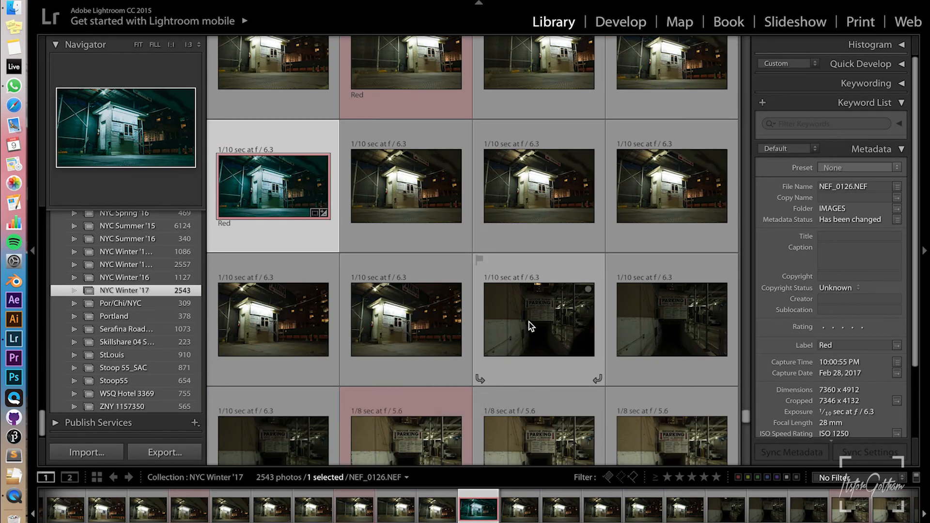
shift+click(380, 370)
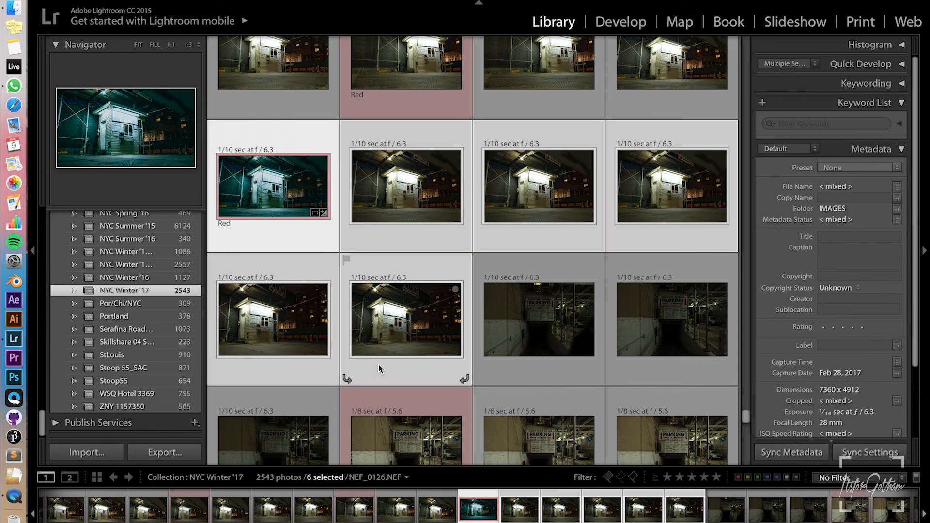
key(super+shift+s)
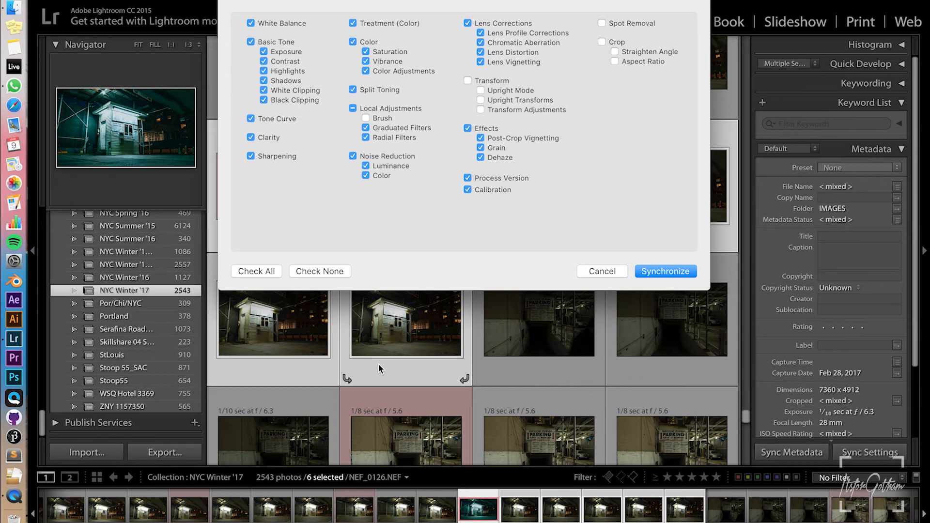
key(Return)
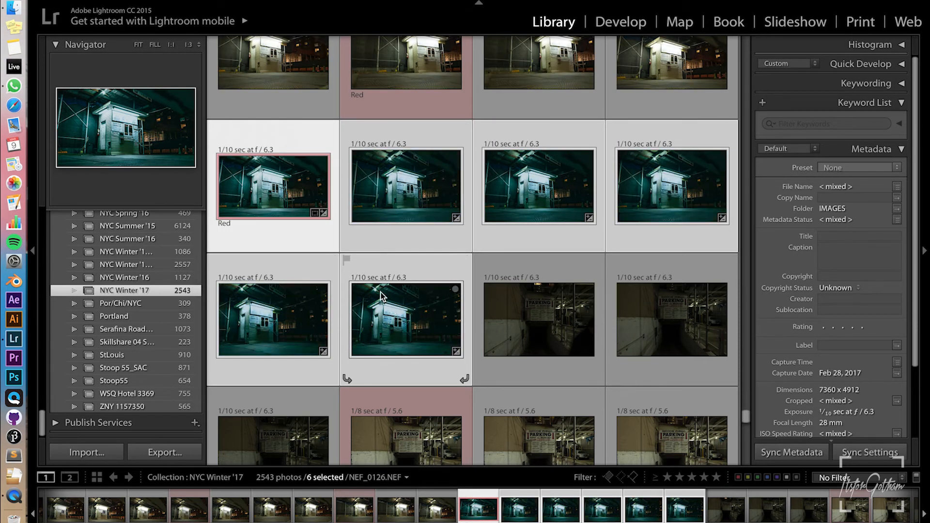
Review the synced booth photos one by one in Develop, starting from NEF_0127.NEF
click(315, 227)
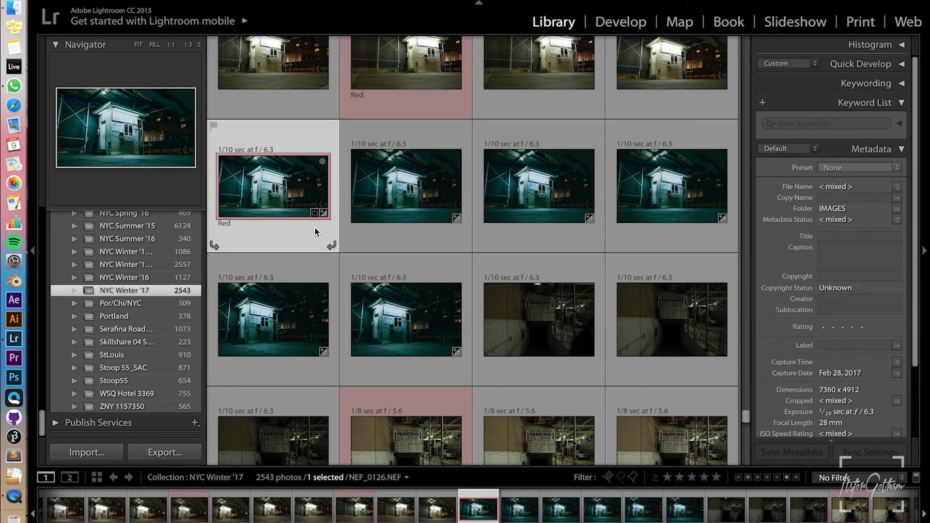
click(386, 234)
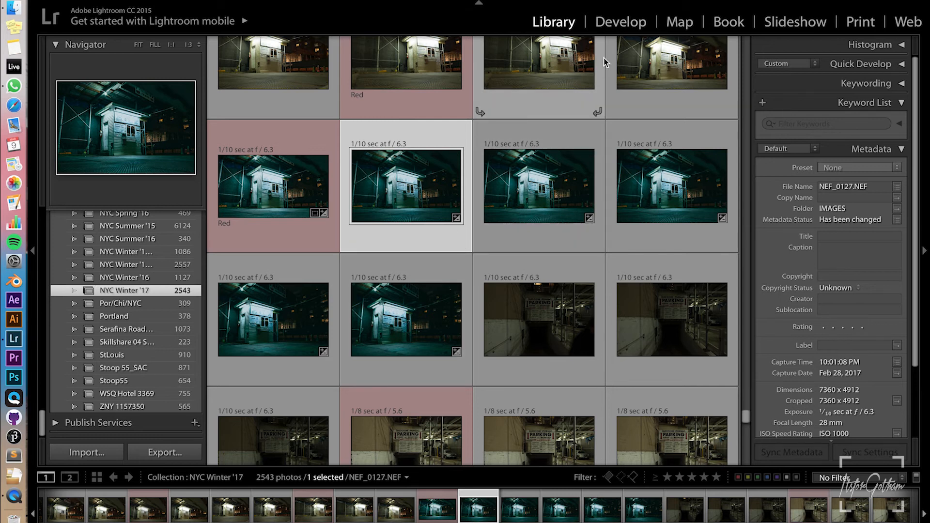
click(619, 23)
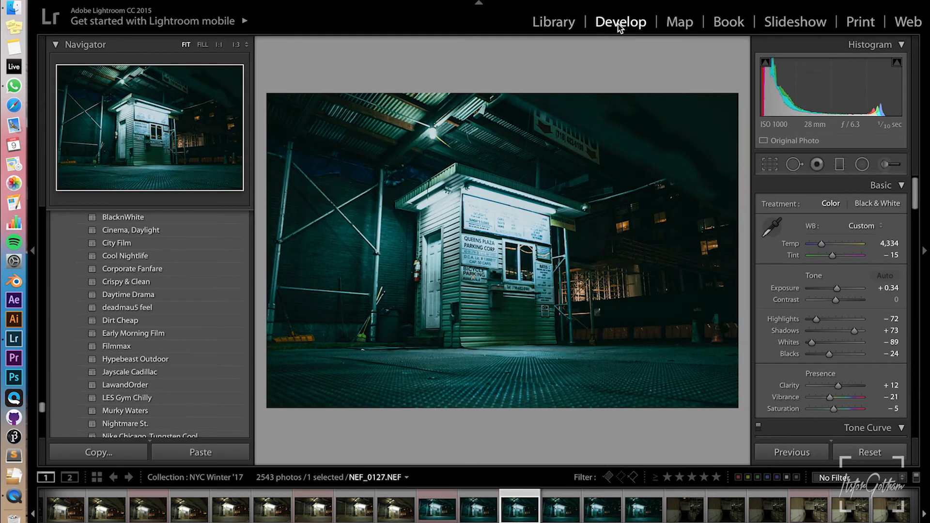
key(Right)
key(Right)
key(Right)
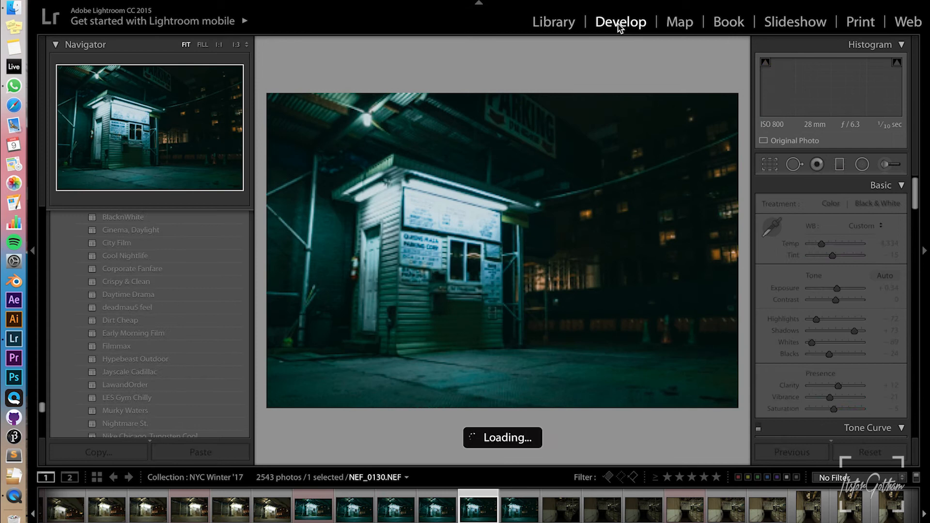
Reduce the teal cast in NEF_0131.NEF and crop the photo to 16 x 9
key(Right)
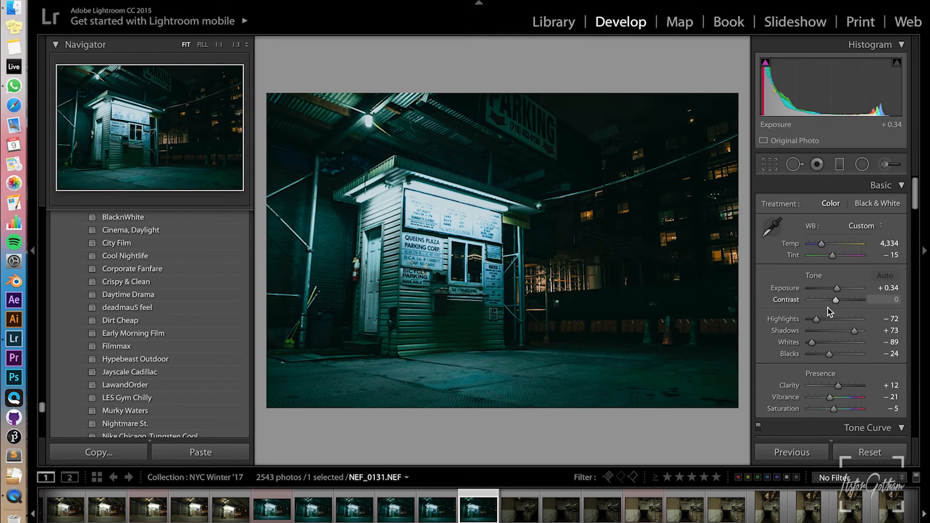
drag(837, 318, 838, 321)
key(r)
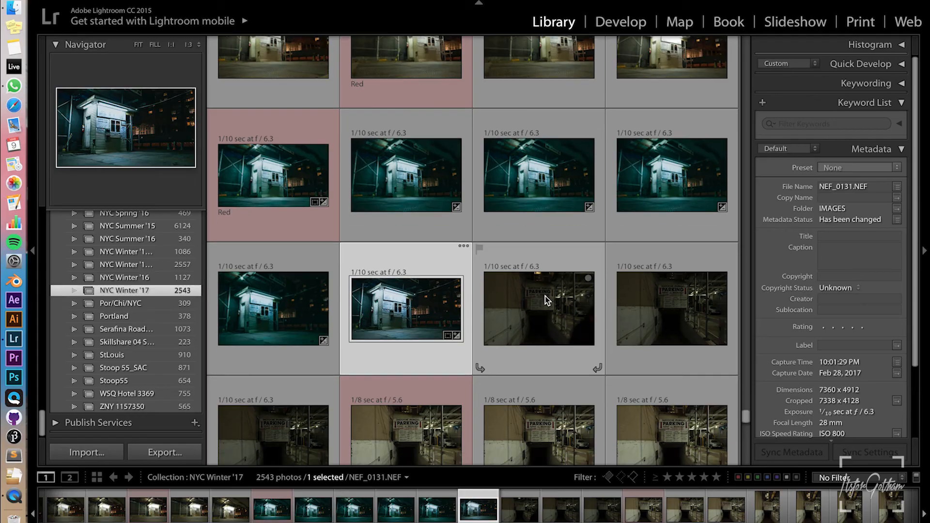
Open NEF_0128.NEF in Develop and crop it to 16 x 9, framing it lower to keep the foreground pavement
scroll(545, 295, down, 2)
click(551, 183)
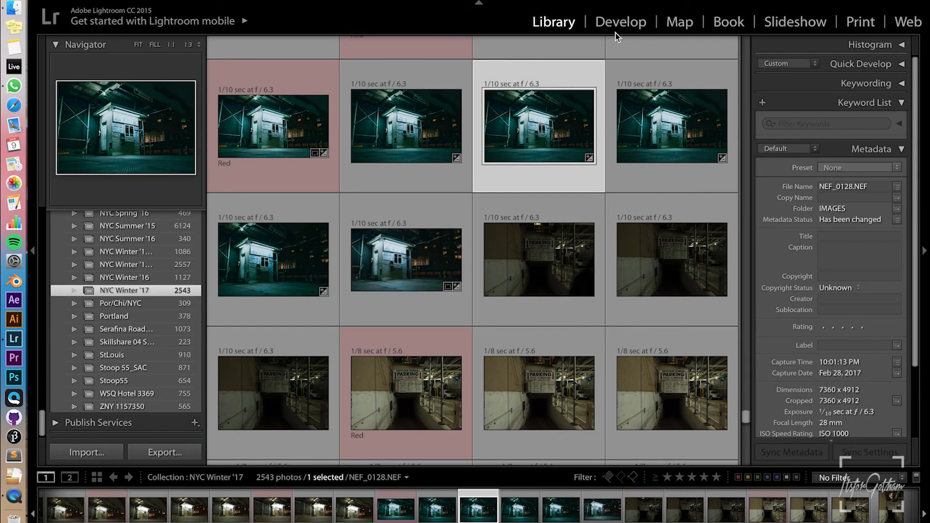
click(623, 23)
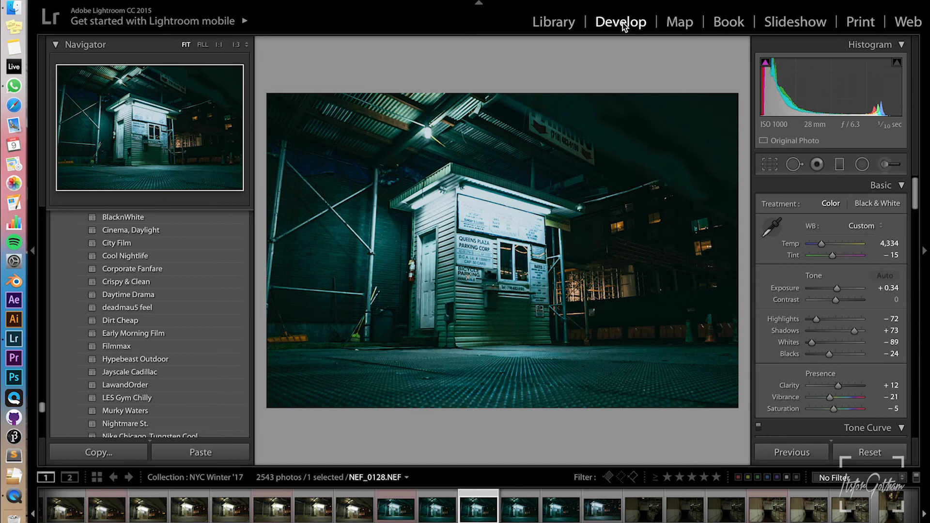
click(804, 166)
click(865, 209)
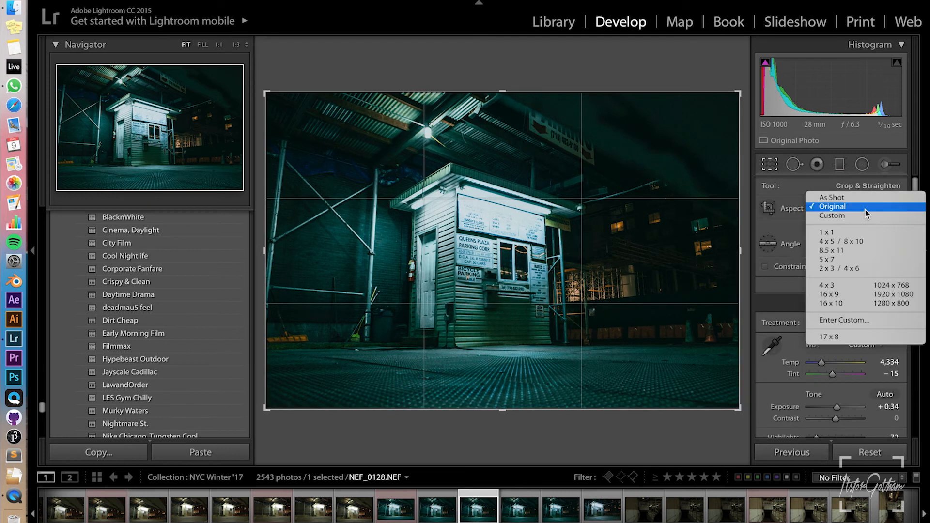
click(838, 294)
drag(890, 247, 898, 247)
key(Return)
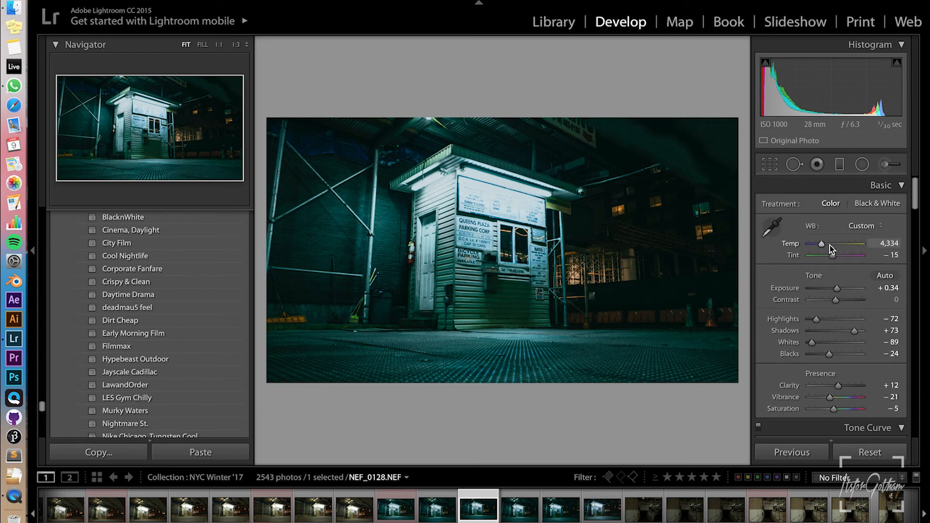
scroll(831, 275, down, 3)
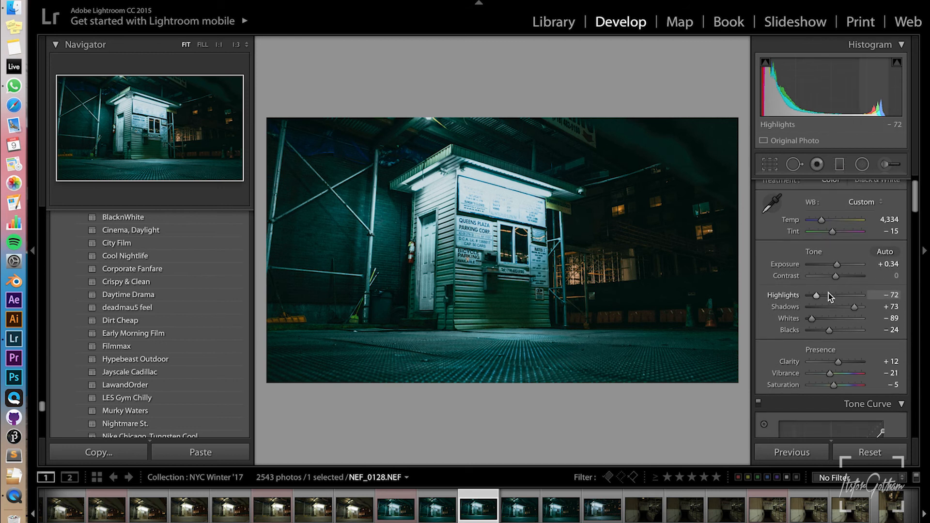
Set the highlights of NEF_0128.NEF to -71
mouse_move(816, 295)
mouse_down()
mouse_move(806, 296)
mouse_move(816, 297)
mouse_up()
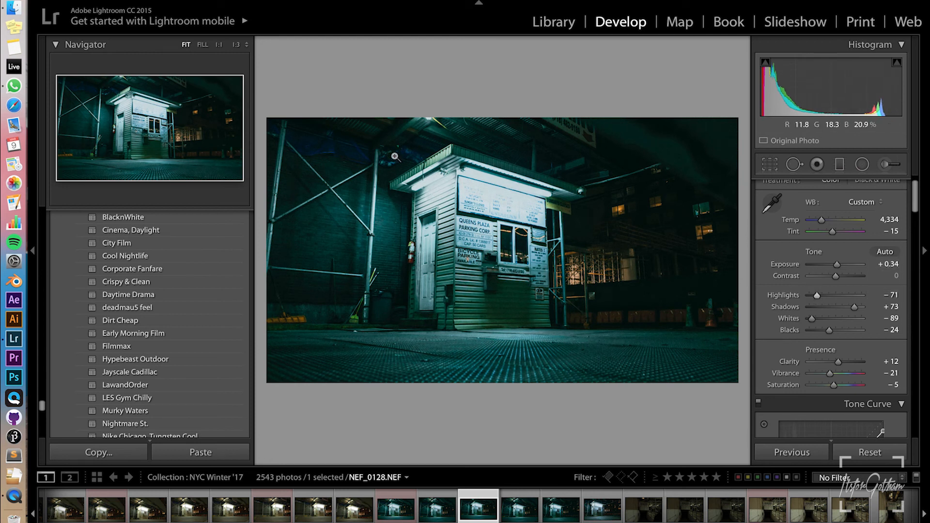
Review the export settings for NEF_0128.NEF, including file format, image sizing and output sharpening, and close them without exporting
key(super+shift+e)
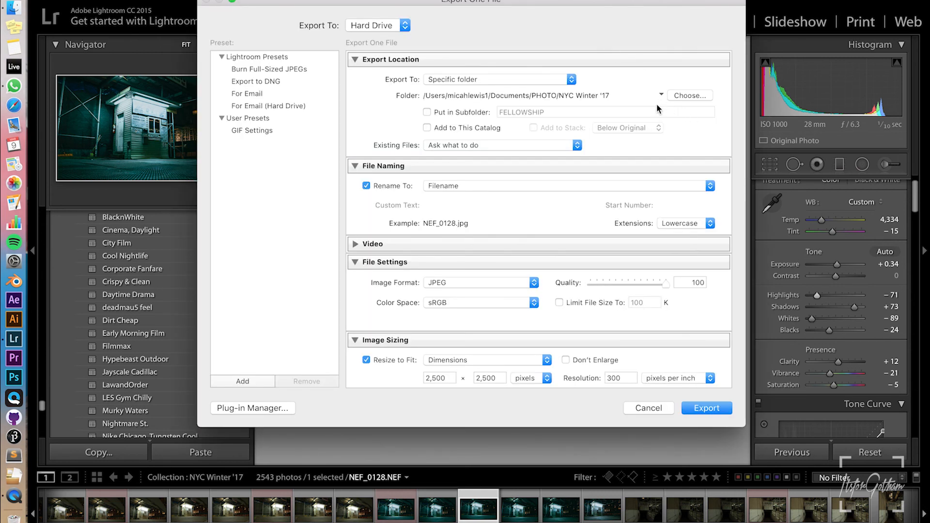
scroll(479, 386, down, 5)
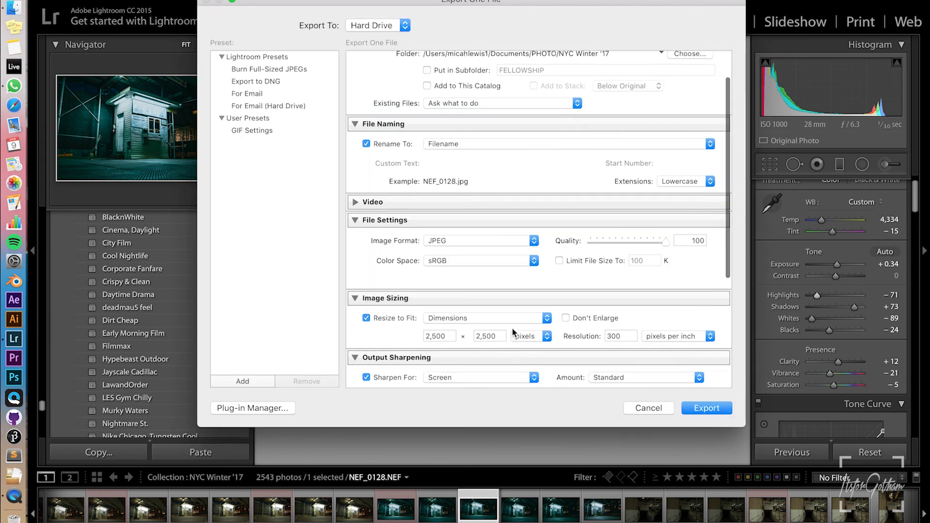
click(649, 408)
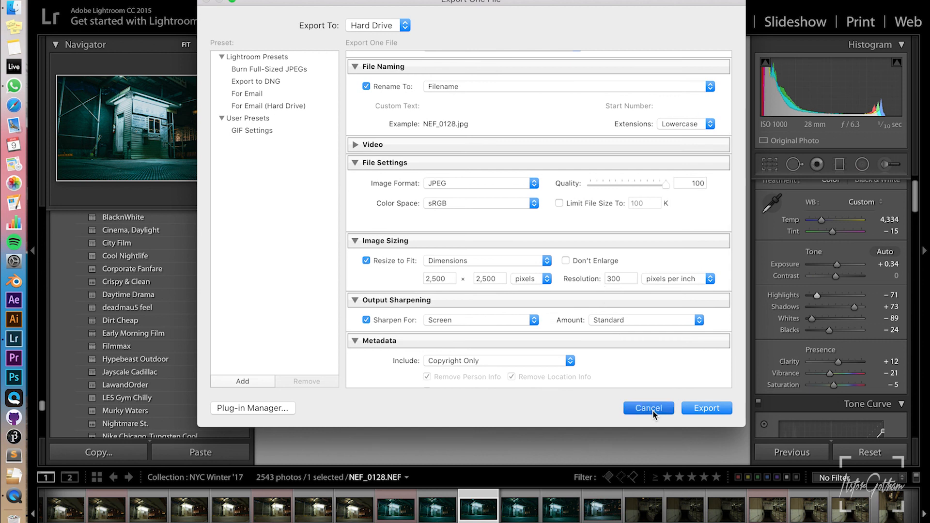
Return to the Library grid and compare the edited booth and parking photos with the unedited ones in the NYC Winter '17 collection
click(96, 477)
scroll(546, 328, down, 3)
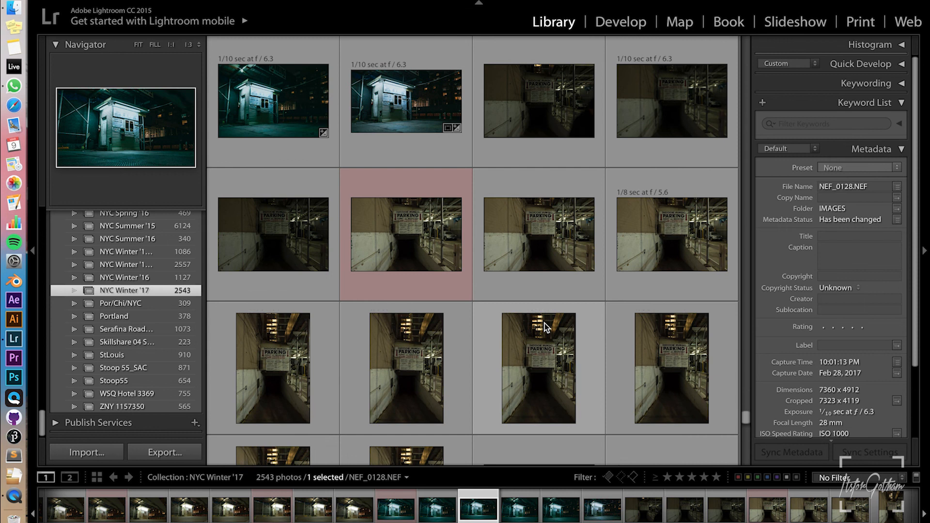
scroll(546, 327, up, 5)
key(j)
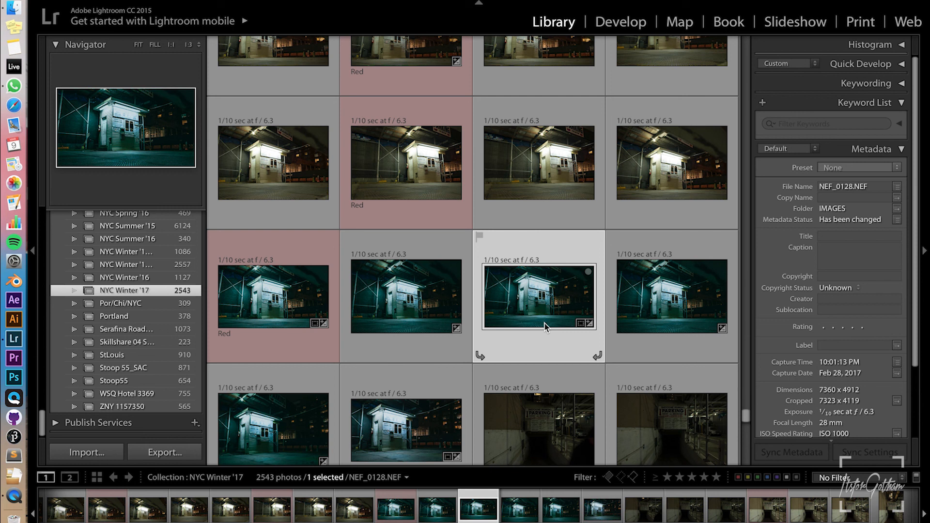
scroll(545, 327, down, 5)
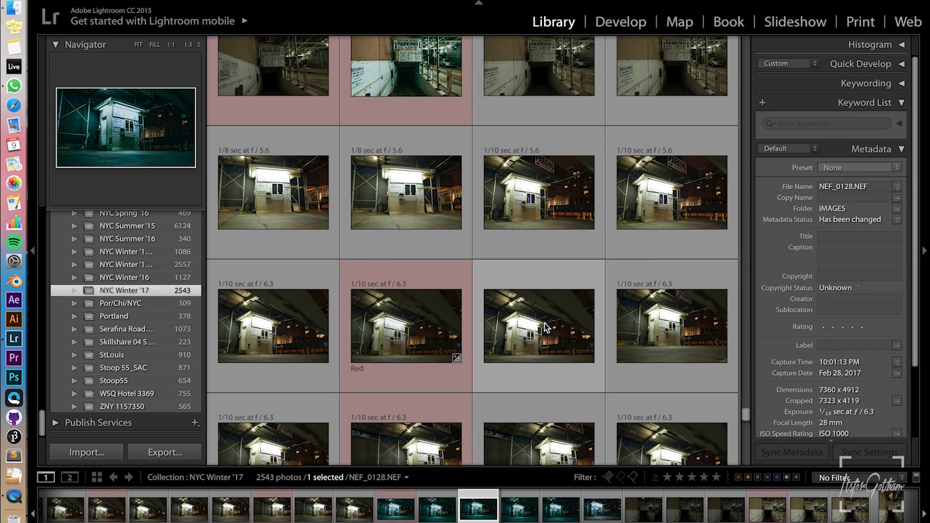
scroll(544, 325, up, 2)
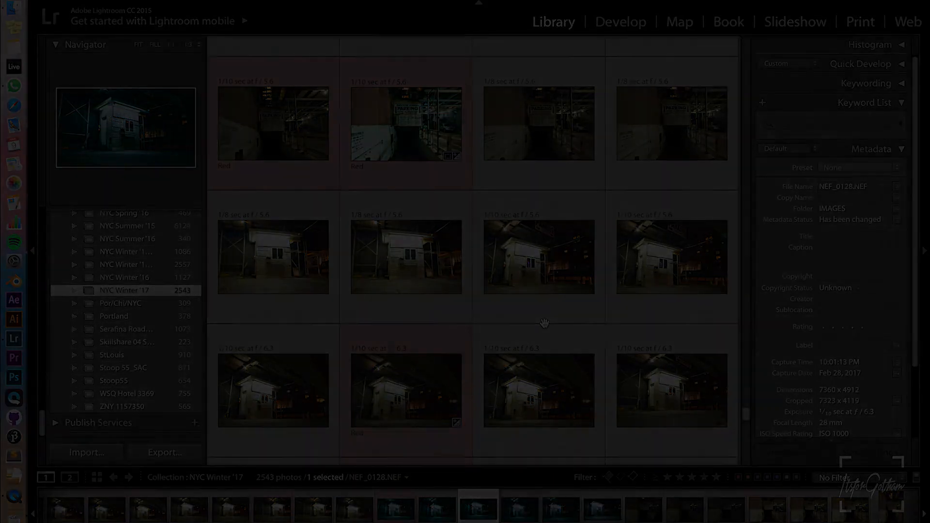